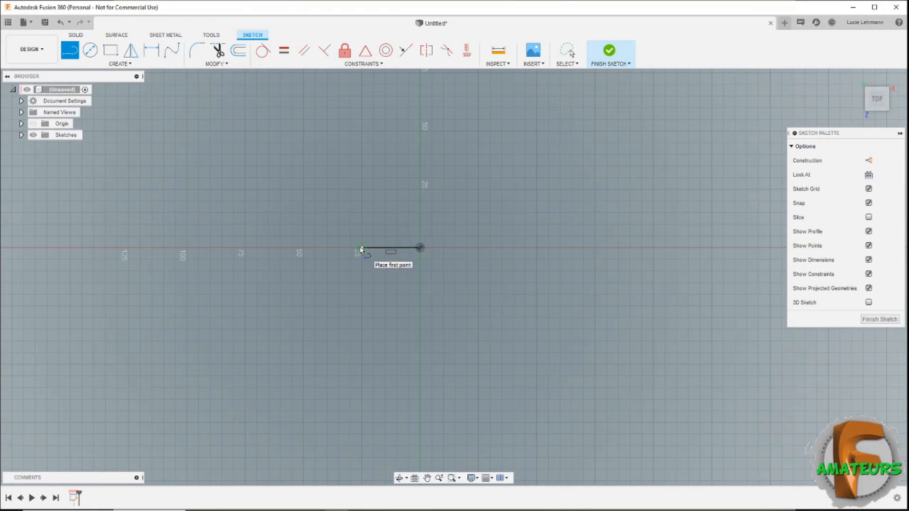
# Step: Draw a vertical line about 20 mm long downward from the free end of the horizontal line
pyautogui.click(361, 248)
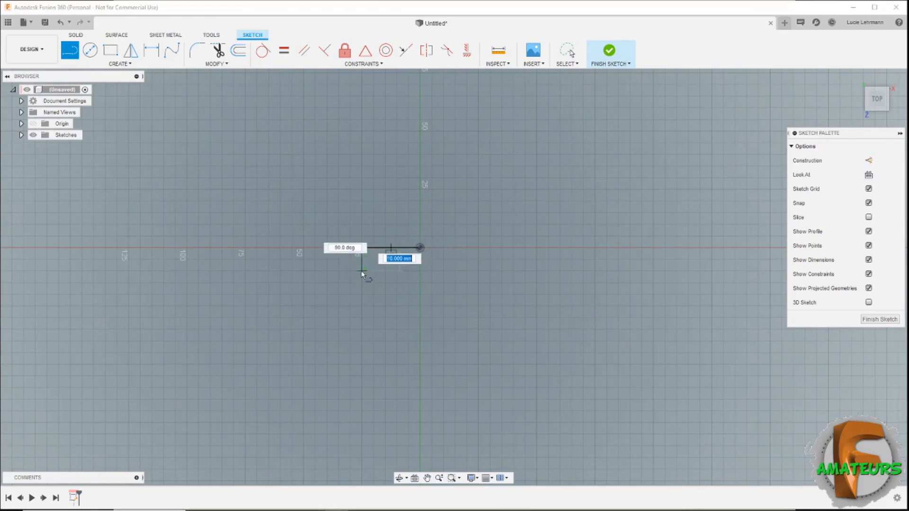
pyautogui.click(363, 296)
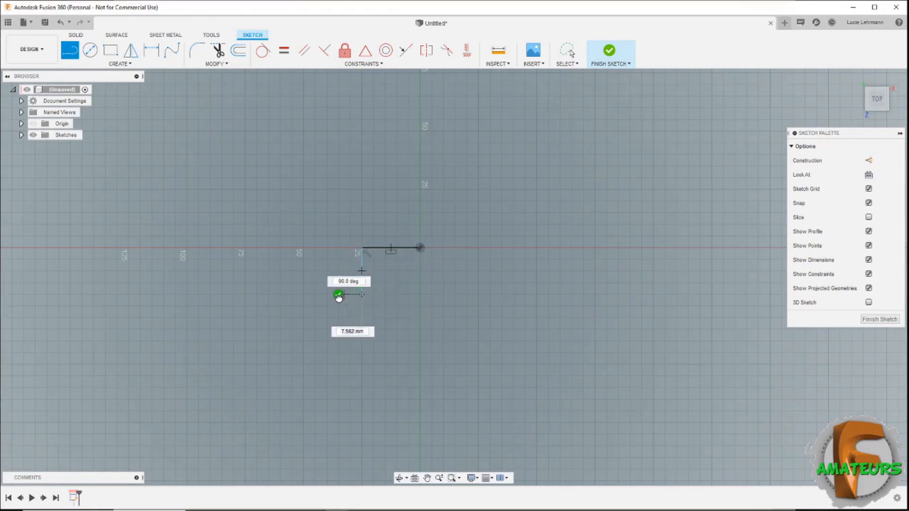
pyautogui.press('Escape')
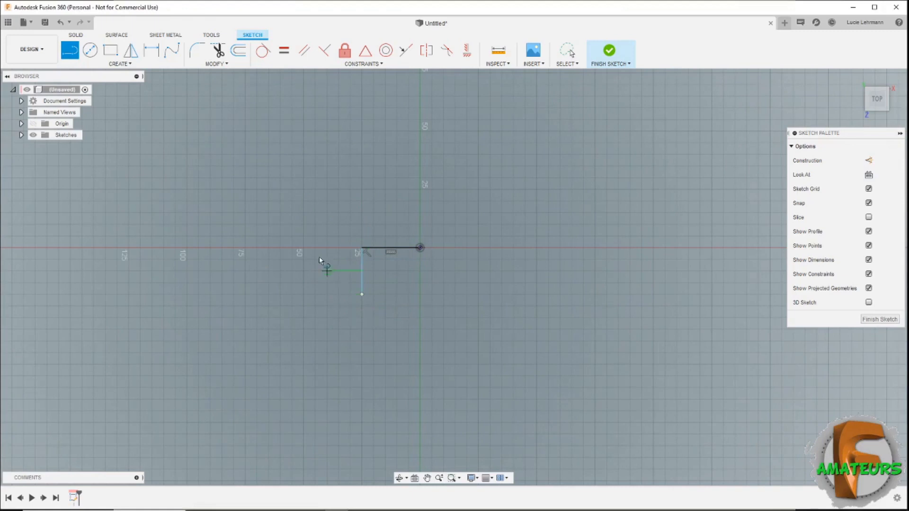
# Step: Draw a 2-point circle about 20 mm in diameter straight up from the origin
pyautogui.click(91, 51)
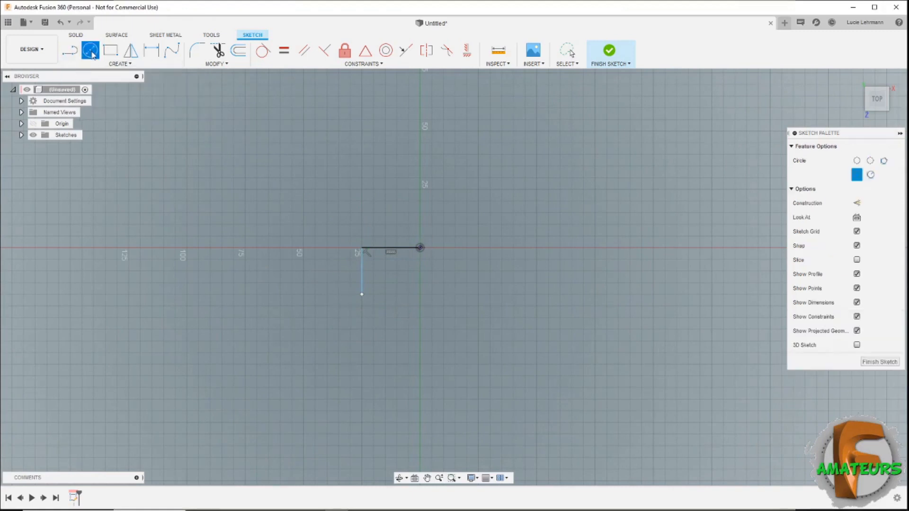
pyautogui.click(107, 65)
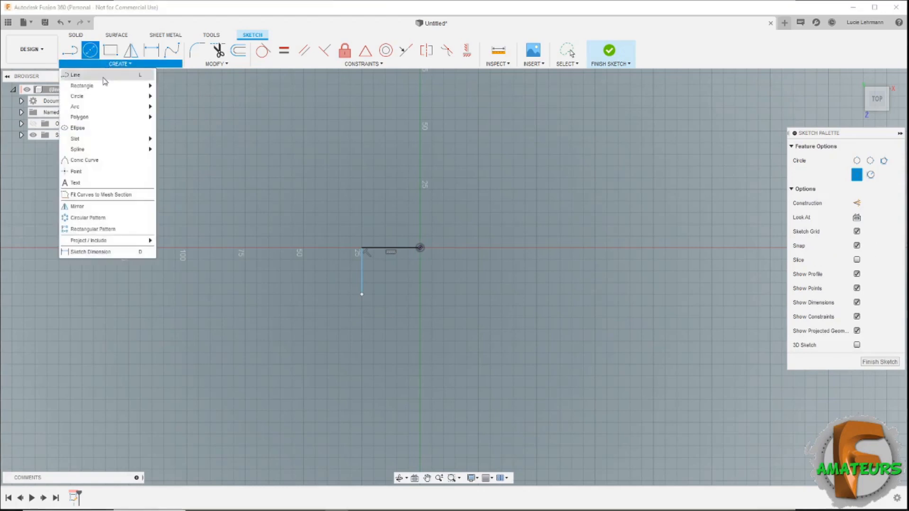
pyautogui.moveTo(143, 98)
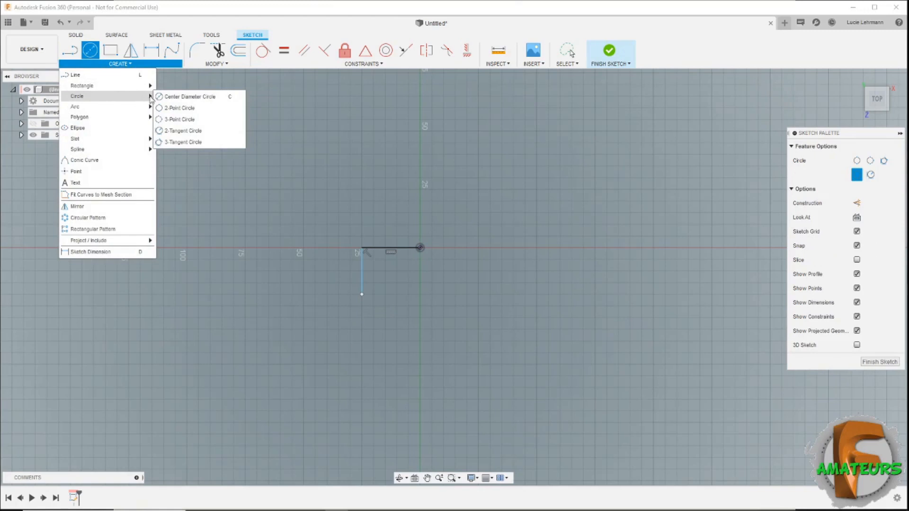
pyautogui.click(176, 108)
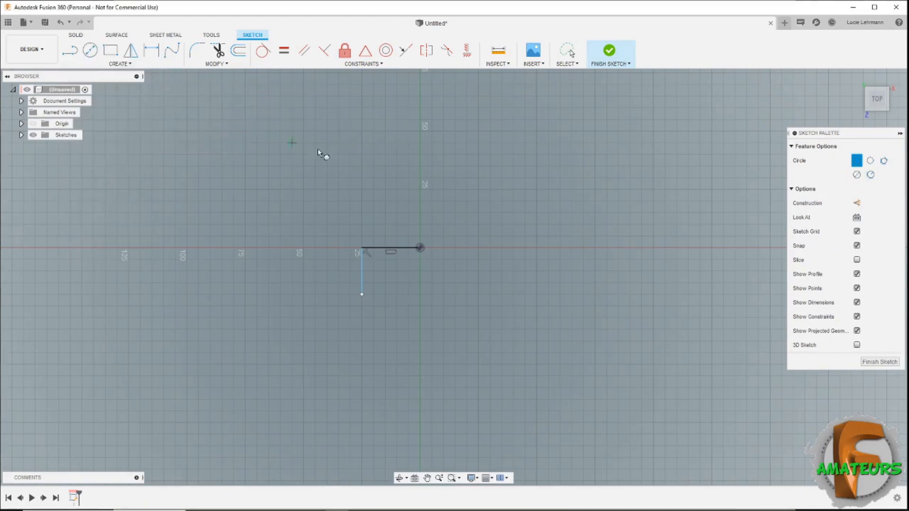
pyautogui.click(420, 247)
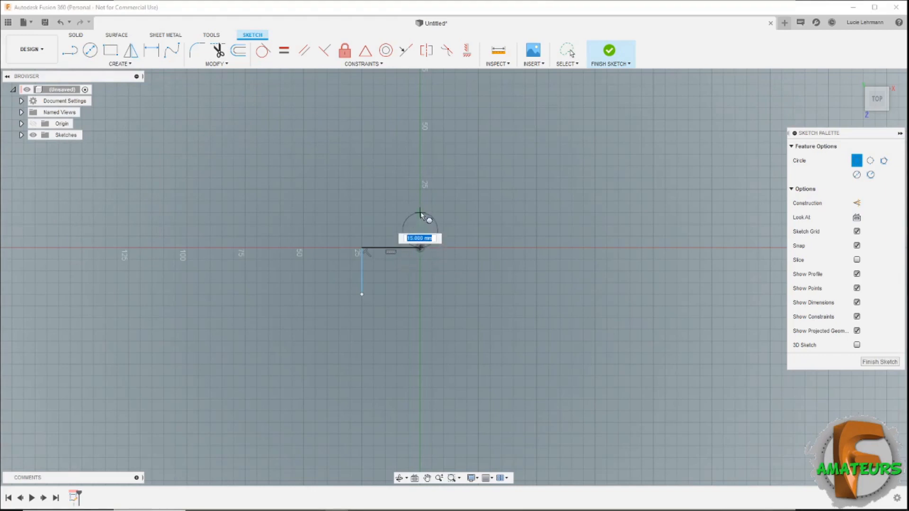
pyautogui.click(420, 205)
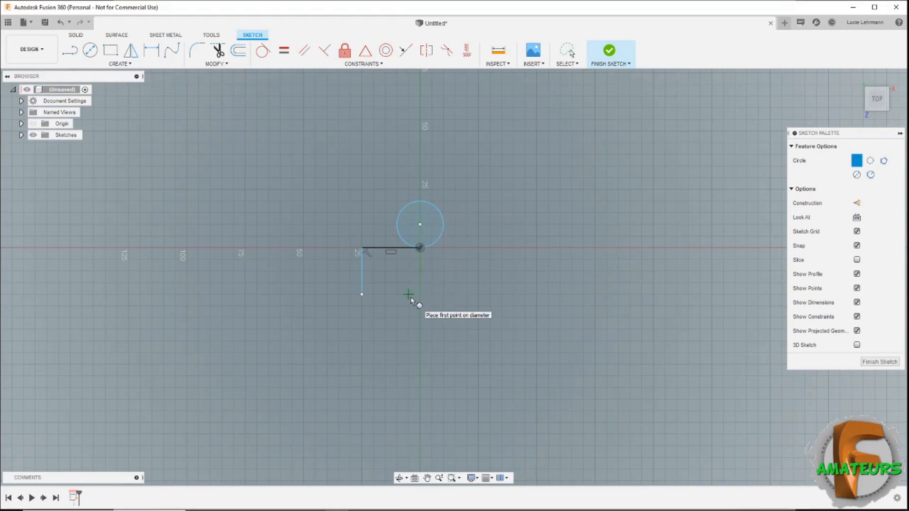
# Step: Draw a horizontal line about 25 mm long leftward from the circle's top point, ending above the lower line's free end
pyautogui.click(77, 57)
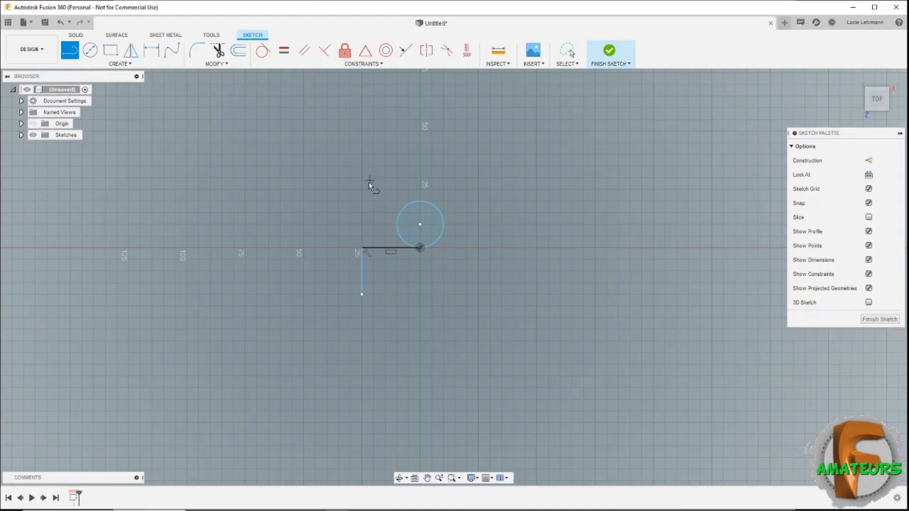
pyautogui.click(420, 202)
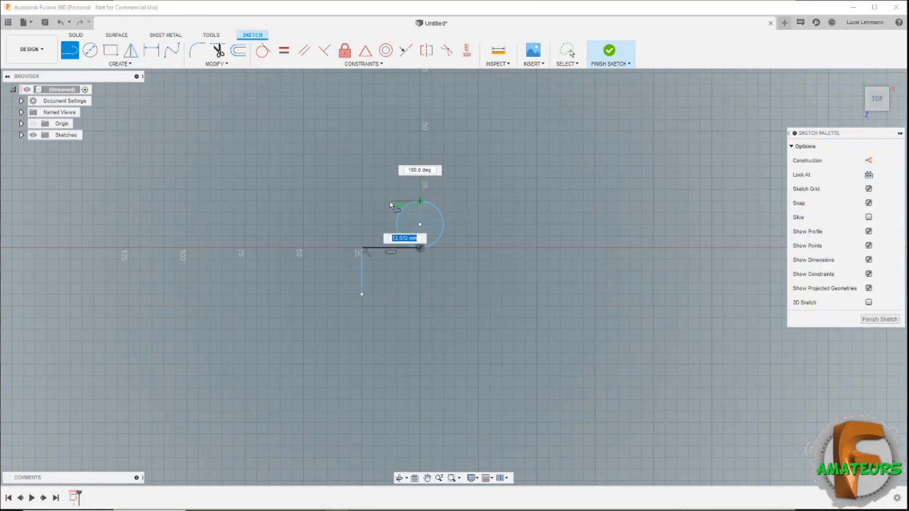
pyautogui.click(362, 202)
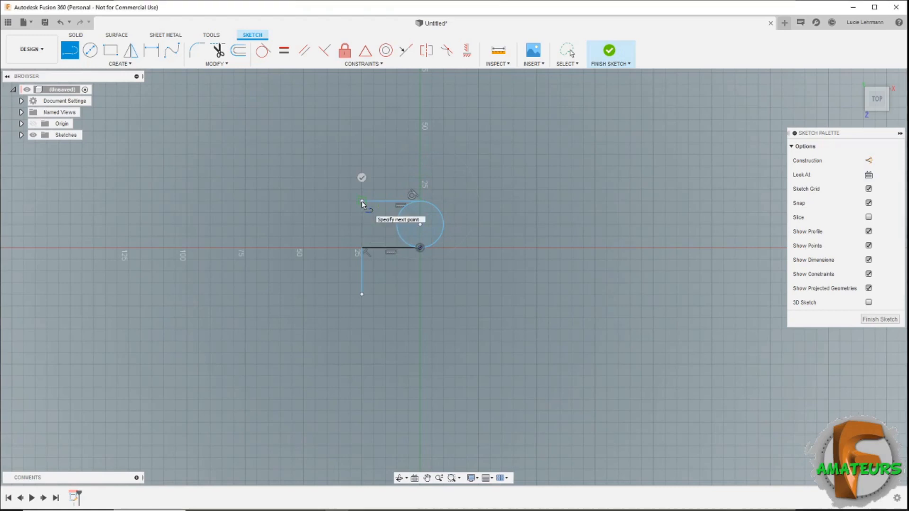
pyautogui.click(362, 178)
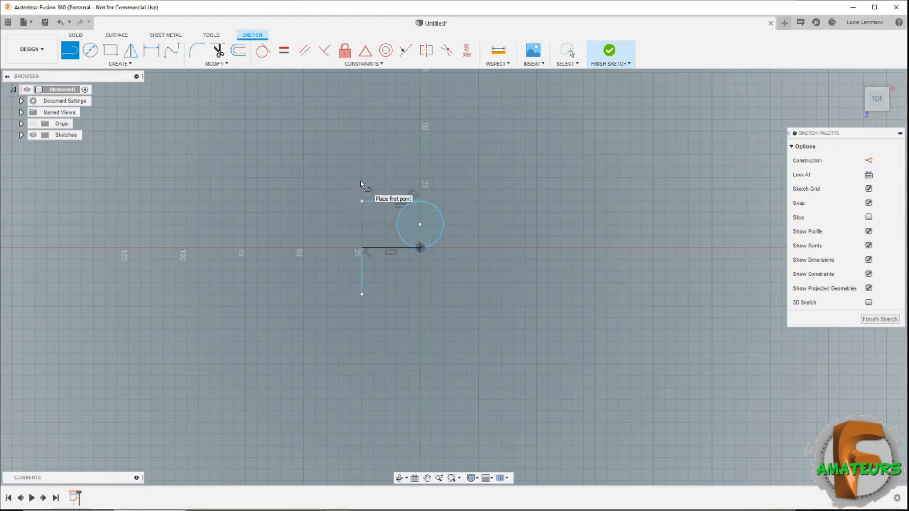
# Step: Trim away the left half of the circle to leave an arc joining the two horizontal lines
pyautogui.click(214, 64)
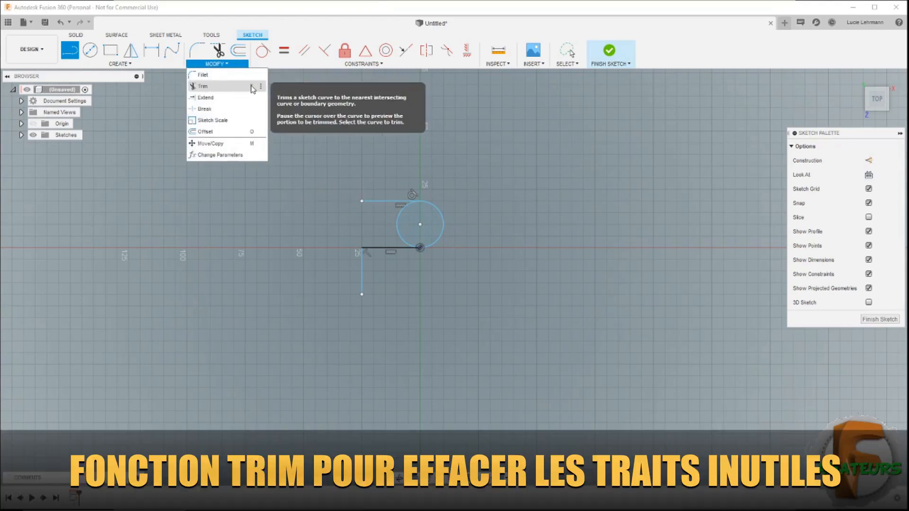
pyautogui.click(203, 86)
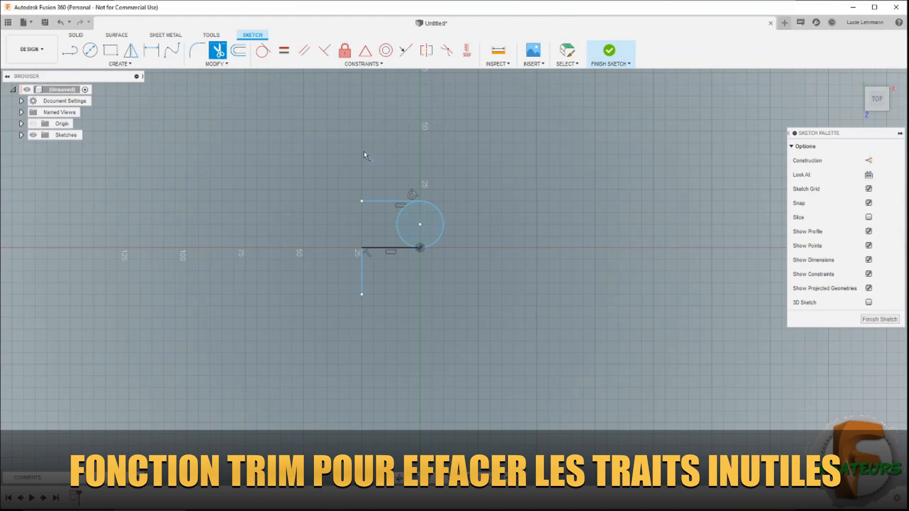
pyautogui.click(399, 228)
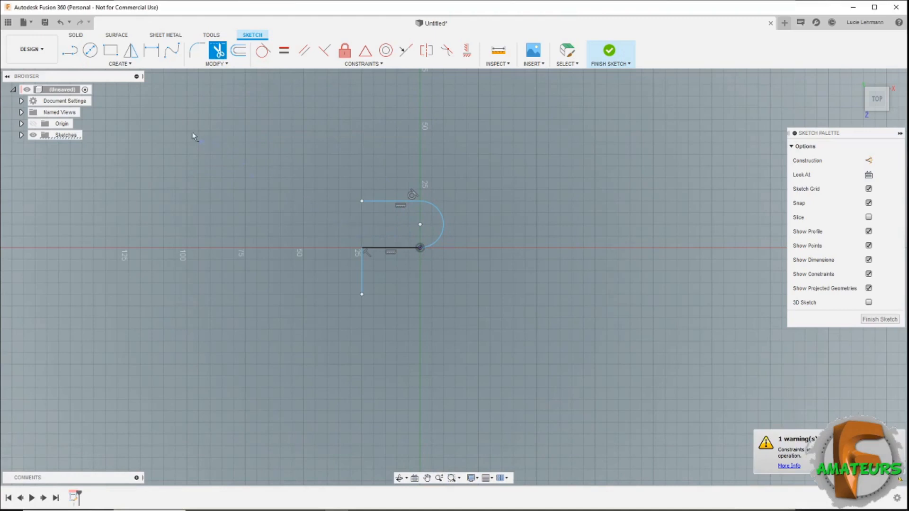
# Step: Draw a fit point spline from the vertical line's lower end, curving down and to the left through two more points
pyautogui.click(172, 51)
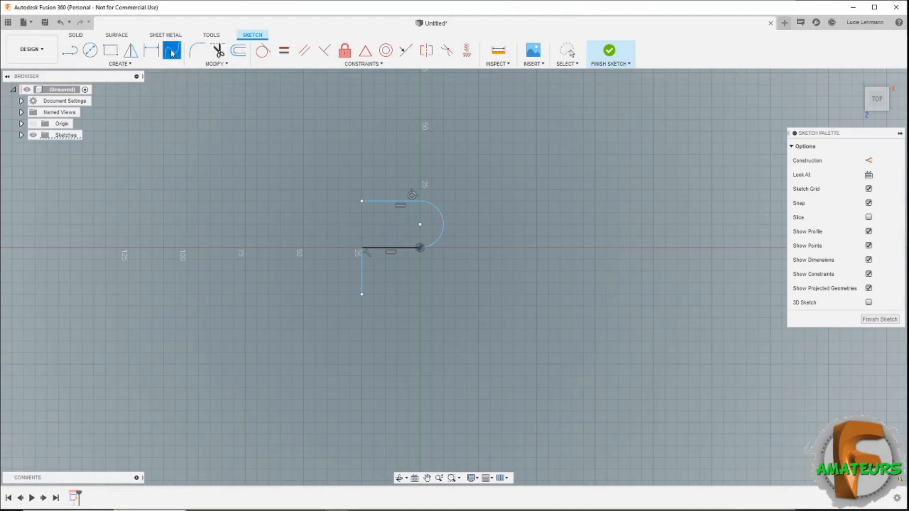
pyautogui.click(362, 293)
pyautogui.scroll(3, 361, 309)
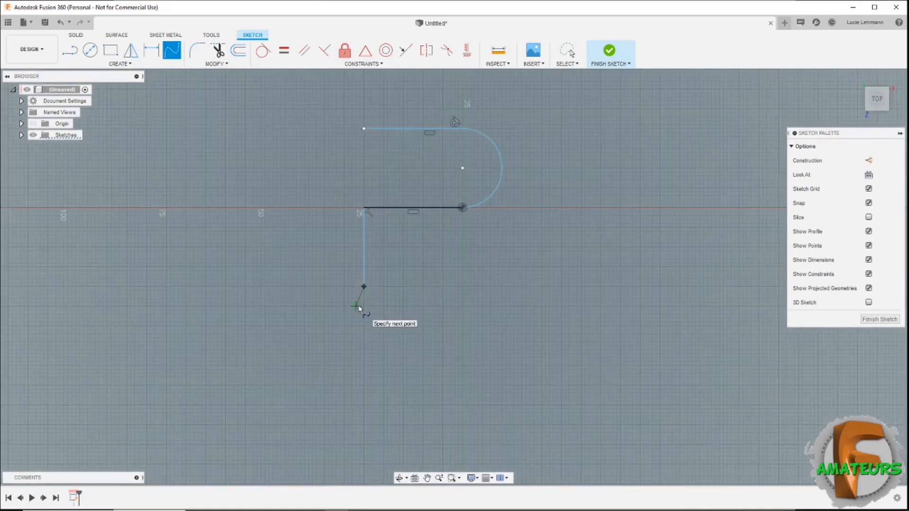
pyautogui.click(356, 306)
pyautogui.click(333, 325)
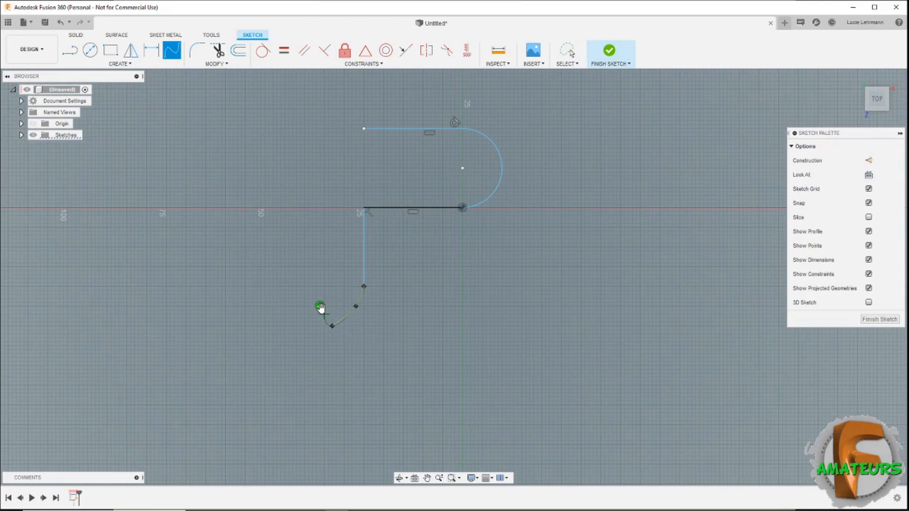
pyautogui.click(321, 308)
# Step: Offset the entire connected chain of lines, arc and spline outward by 3 mm
pyautogui.click(239, 52)
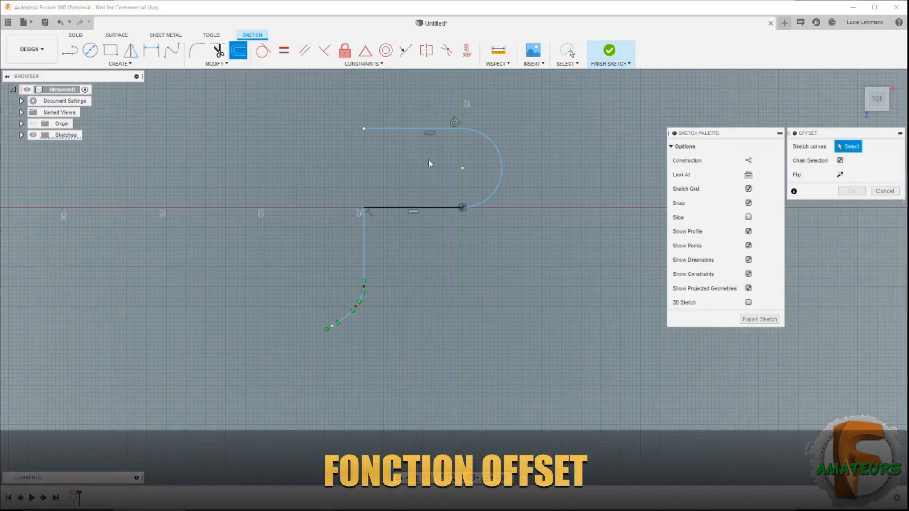
pyautogui.click(484, 203)
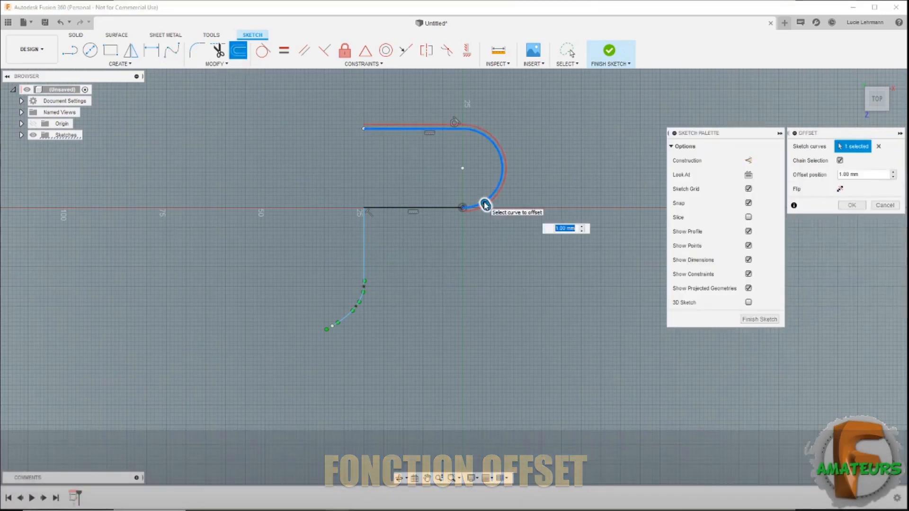
pyautogui.click(444, 209)
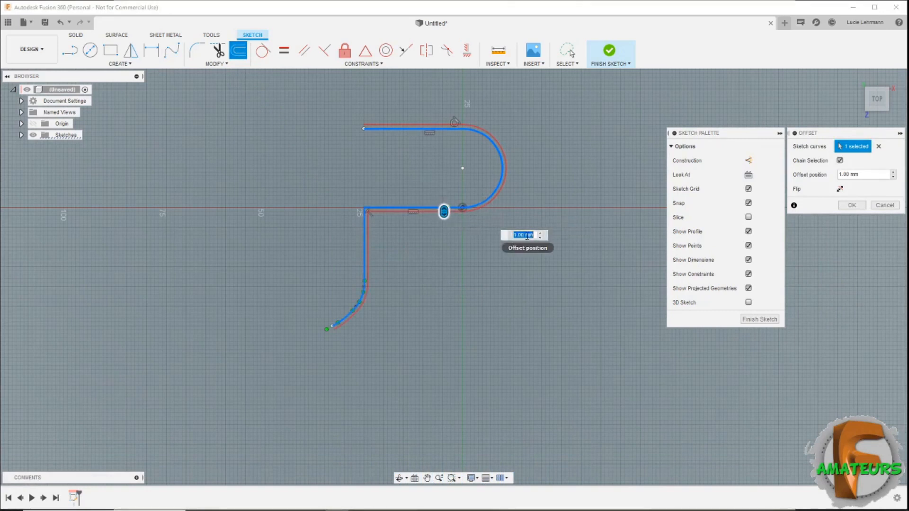
pyautogui.doubleClick(521, 235)
pyautogui.write('30')
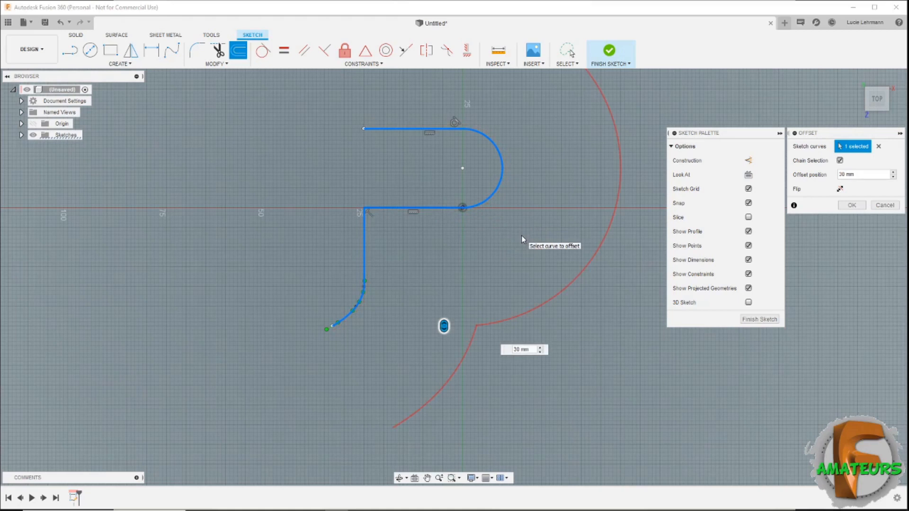
pyautogui.press('Delete')
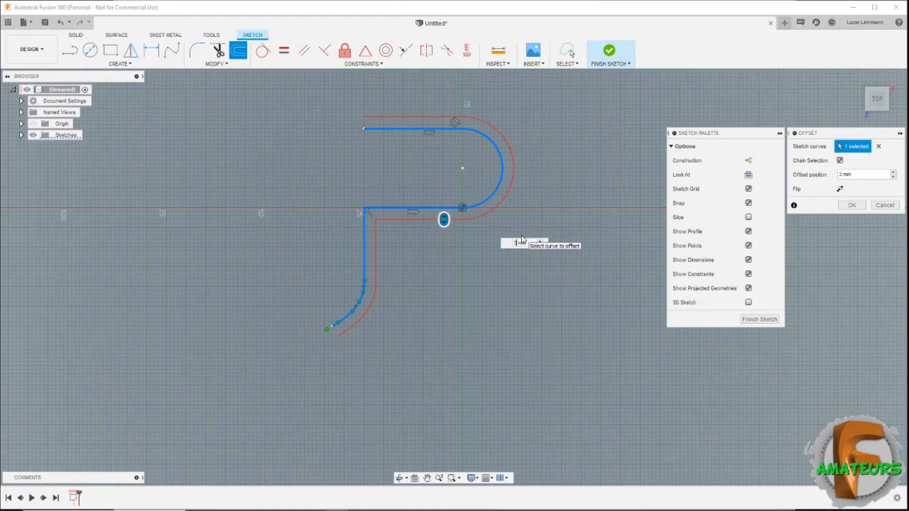
pyautogui.press('Return')
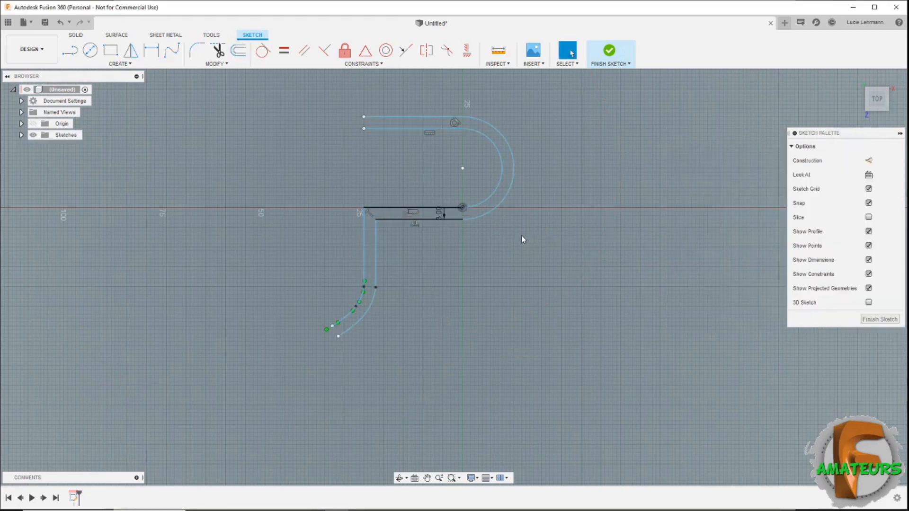
# Step: Draw a 2-point circle spanning the open ends of the two upper horizontal lines
pyautogui.click(120, 63)
pyautogui.moveTo(114, 97)
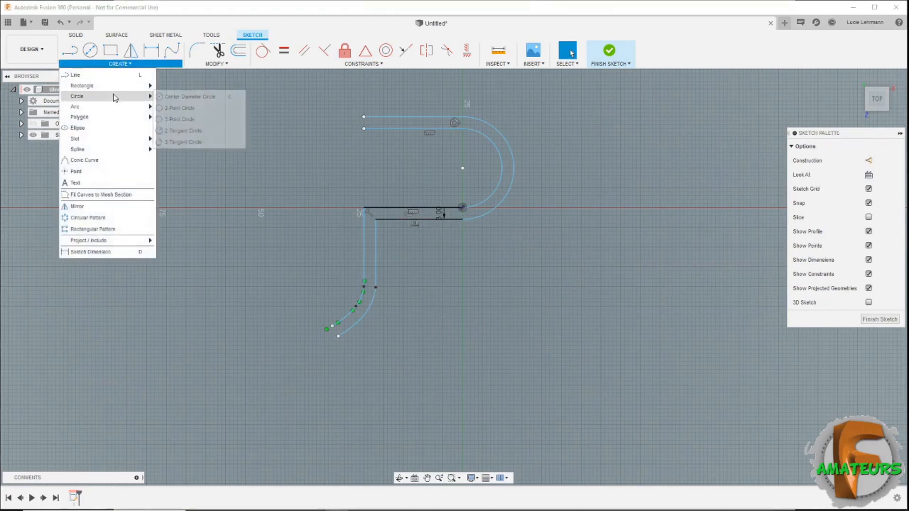
pyautogui.click(179, 112)
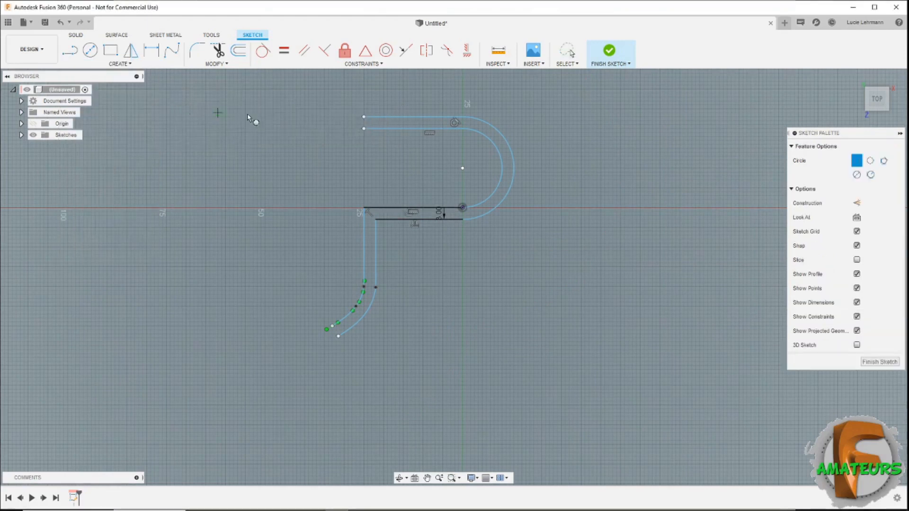
pyautogui.scroll(3, 363, 131)
pyautogui.click(364, 130)
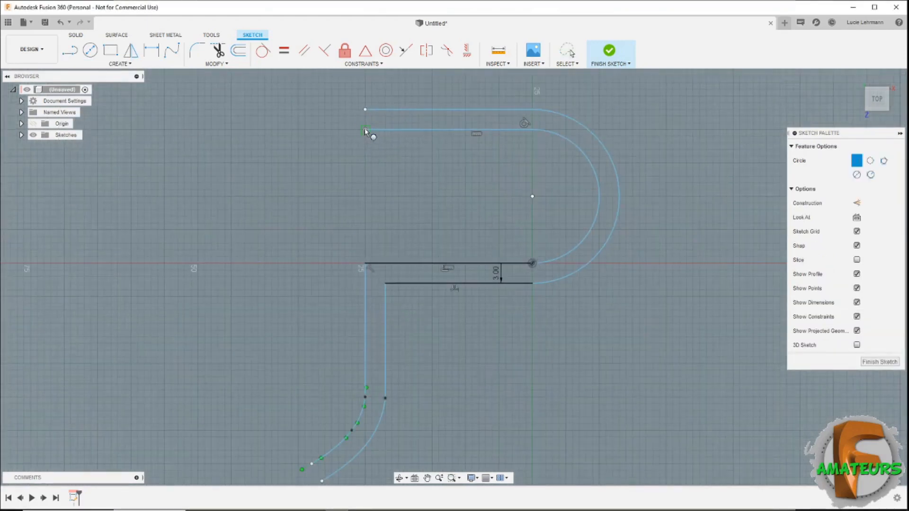
pyautogui.click(365, 111)
# Step: Draw a 2-point circle spanning the open ends of the spline and its offset curve
pyautogui.moveTo(304, 410); pyautogui.dragTo(314, 232, button='middle')
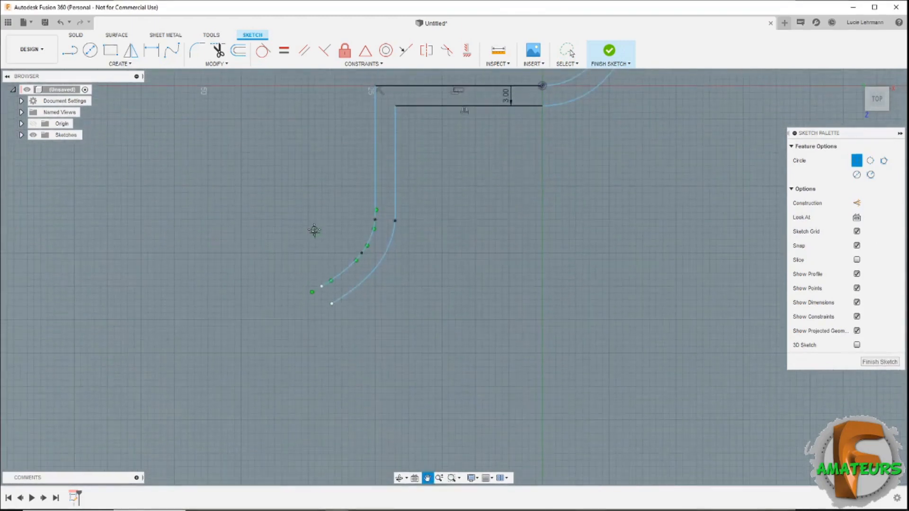
pyautogui.click(321, 286)
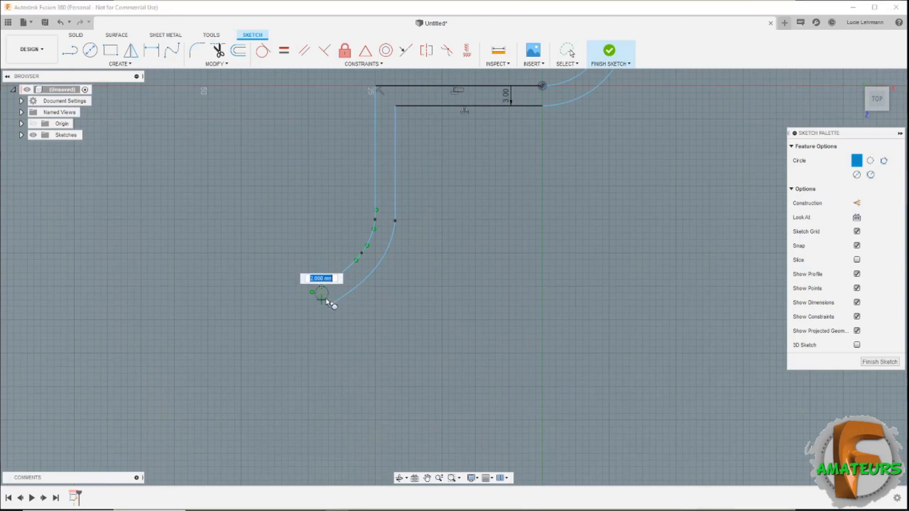
pyautogui.click(331, 304)
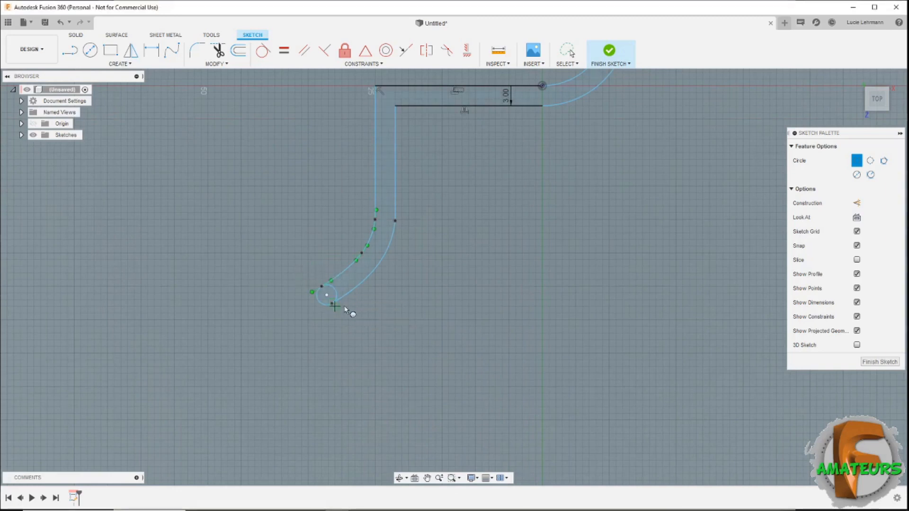
# Step: Trim the inner half of the circle at the spline end so it forms a rounded tip
pyautogui.click(217, 64)
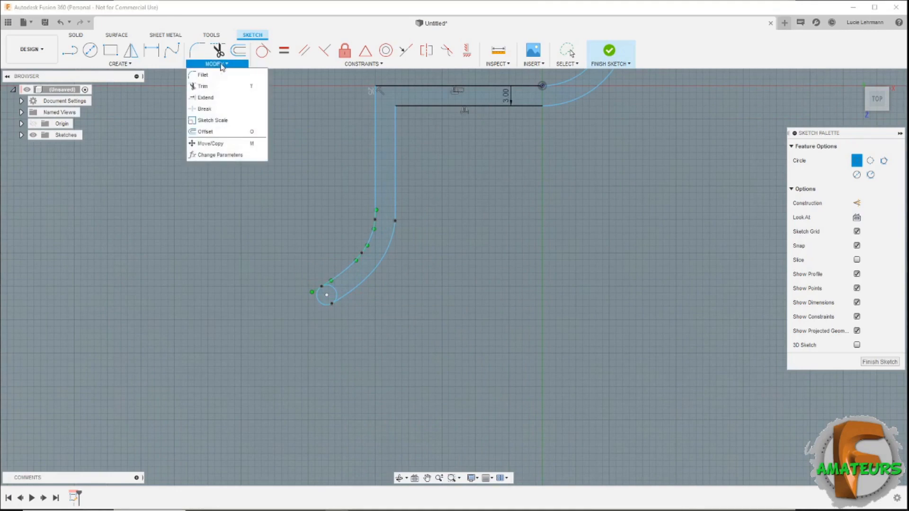
pyautogui.click(204, 85)
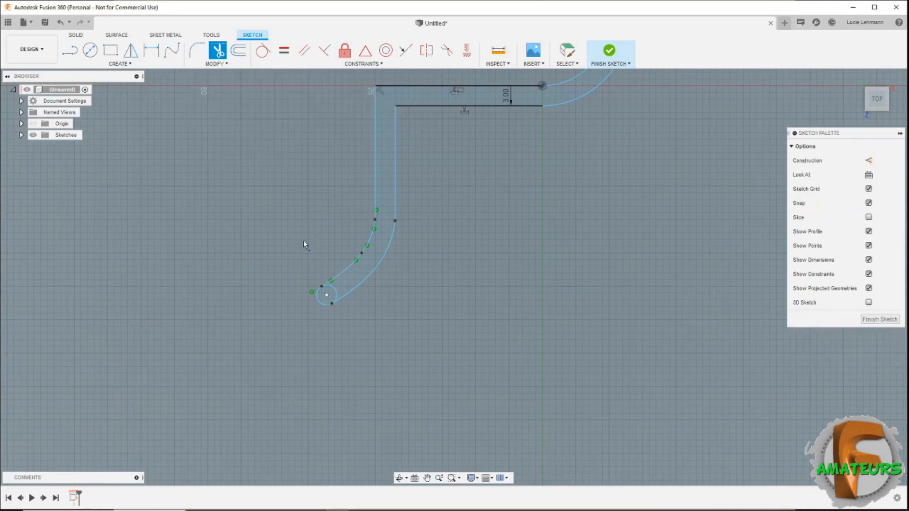
pyautogui.click(326, 286)
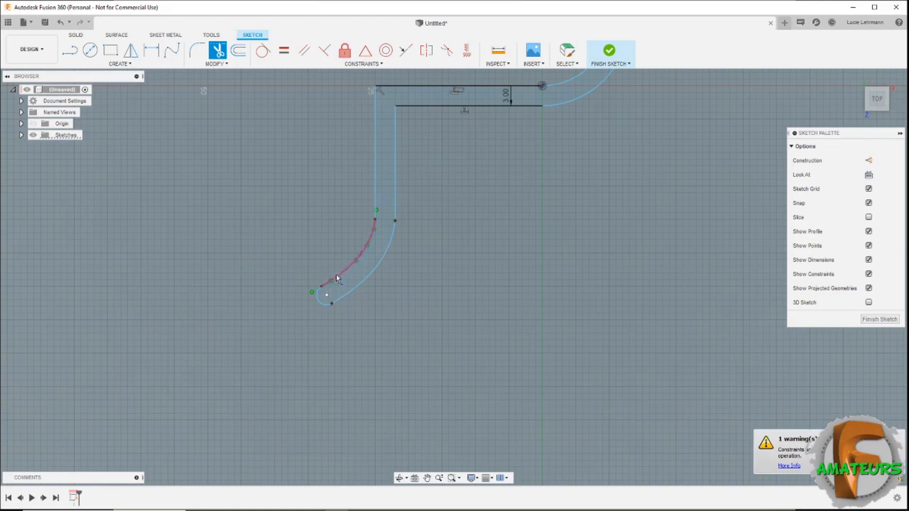
# Step: Trim the inner half of the circle at the end of the upper horizontal arm so it forms a rounded tip
pyautogui.scroll(-3, 348, 135)
pyautogui.moveTo(349, 135); pyautogui.dragTo(375, 304, button='middle')
pyautogui.scroll(3, 412, 206)
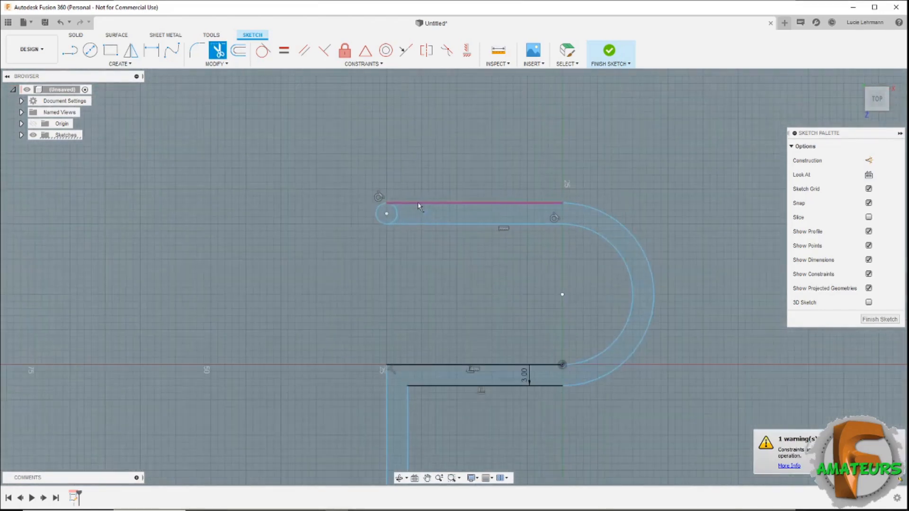
pyautogui.click(395, 219)
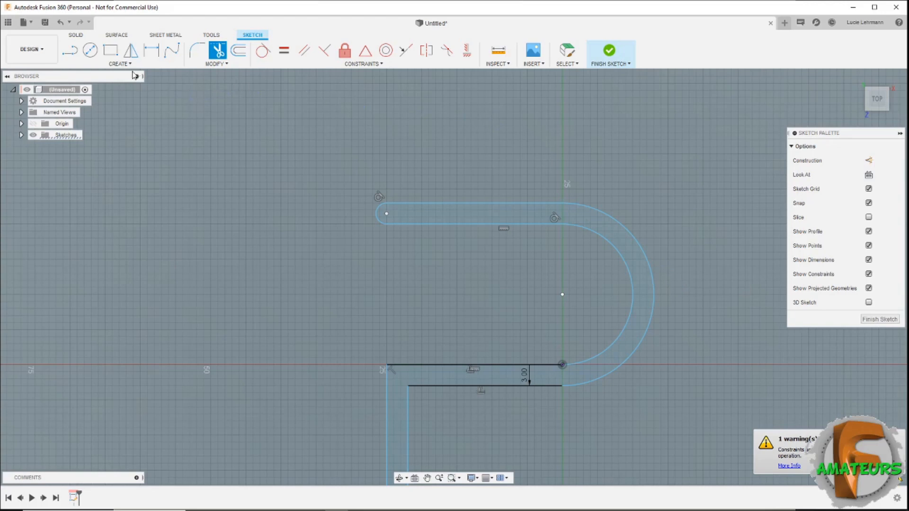
# Step: Draw a vertical construction line upward from the outermost point of the hook's outer arc, tangent to it
pyautogui.click(68, 54)
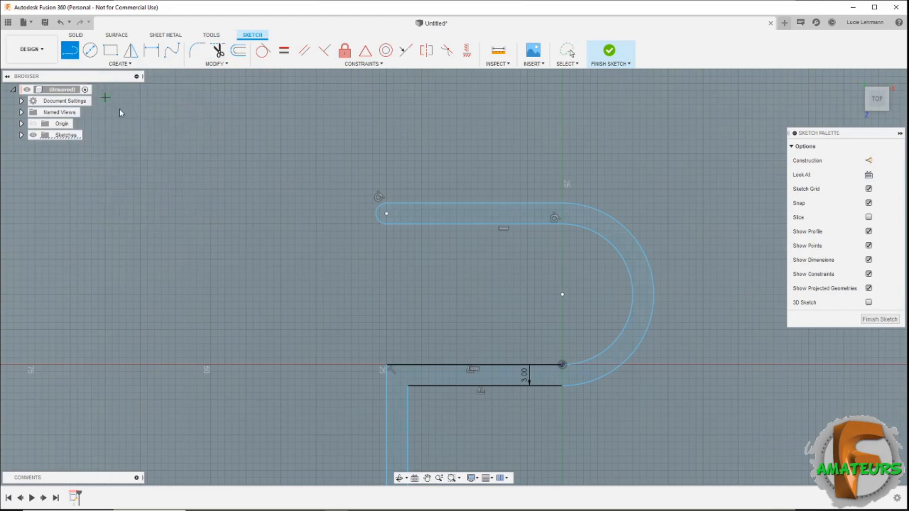
pyautogui.click(868, 161)
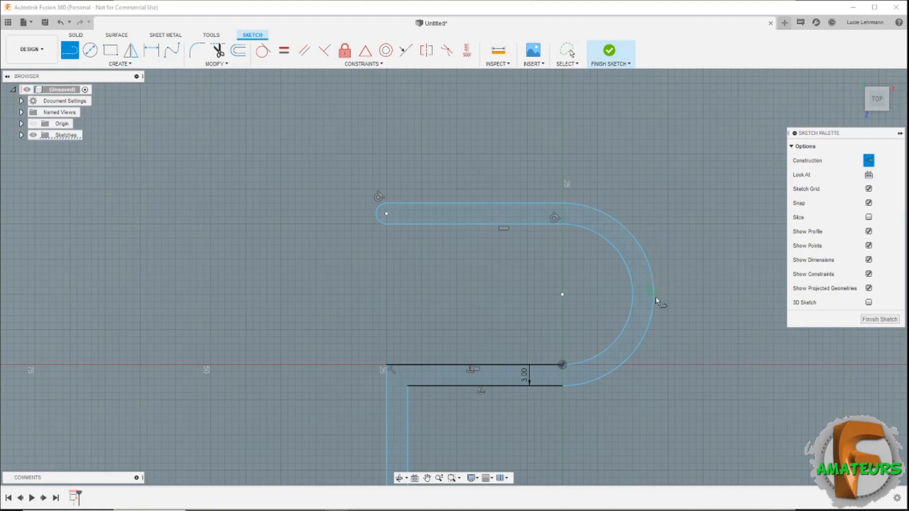
pyautogui.click(655, 293)
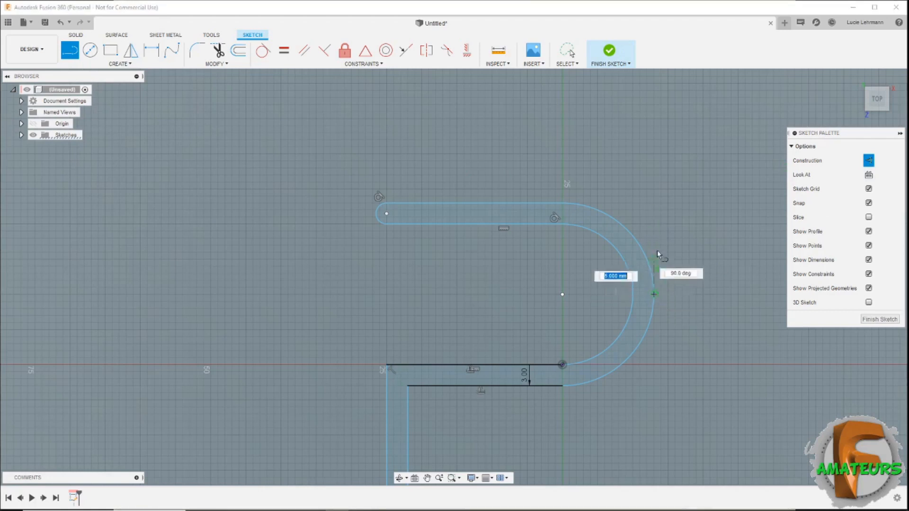
pyautogui.click(653, 169)
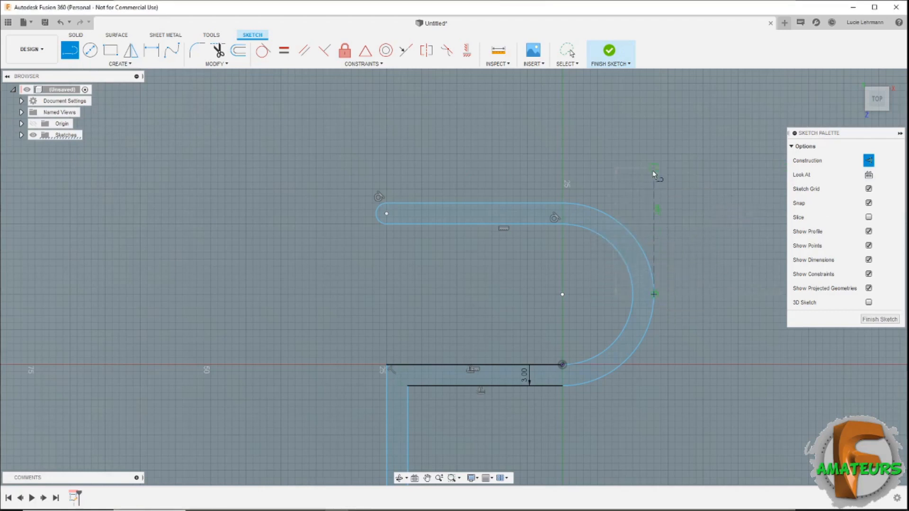
pyautogui.click(676, 169)
pyautogui.moveTo(737, 311); pyautogui.dragTo(547, 289, button='middle')
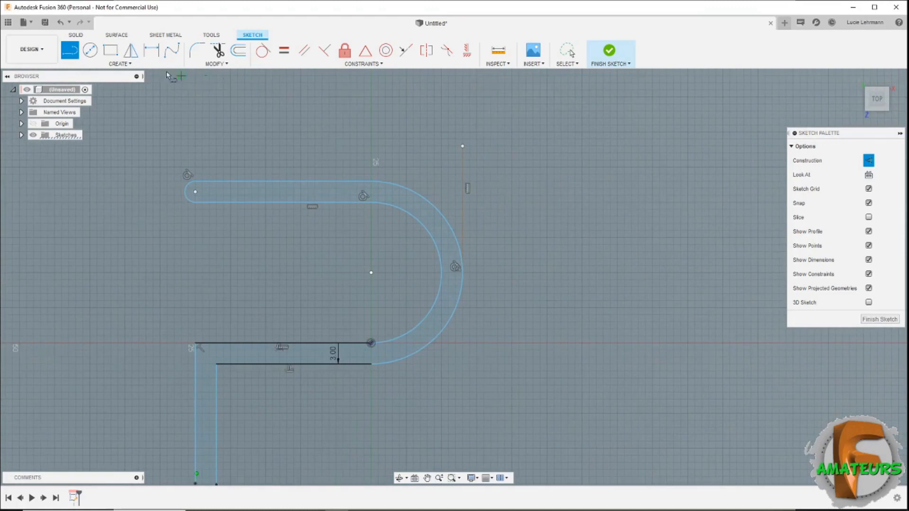
# Step: Mirror the hook's inner and outer arcs across the vertical construction line
pyautogui.click(132, 66)
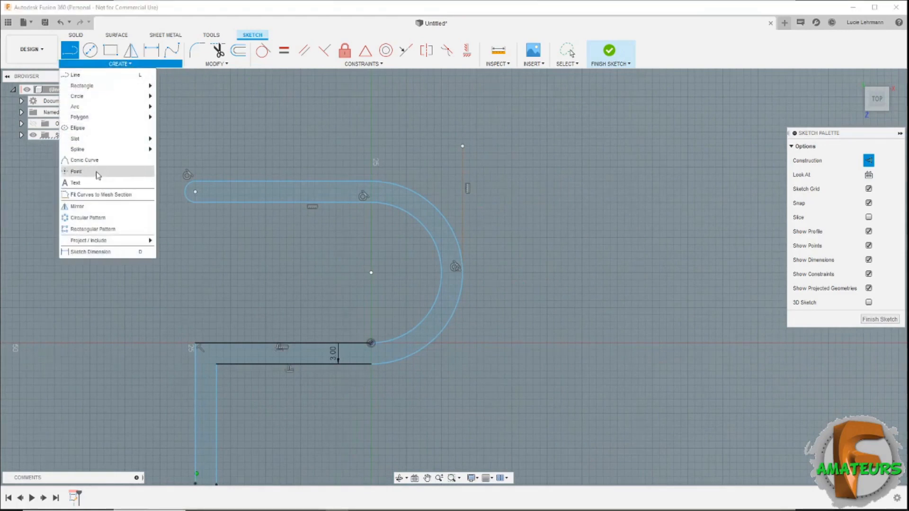
pyautogui.click(87, 209)
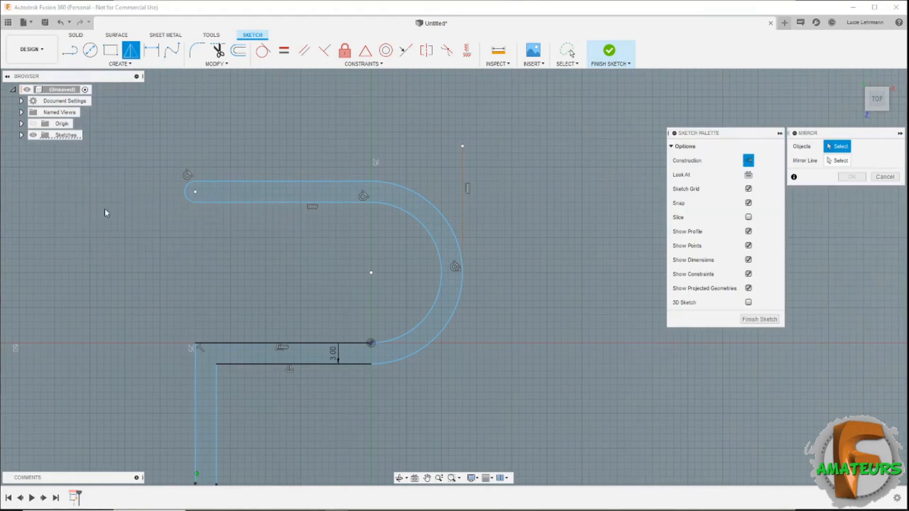
pyautogui.click(459, 245)
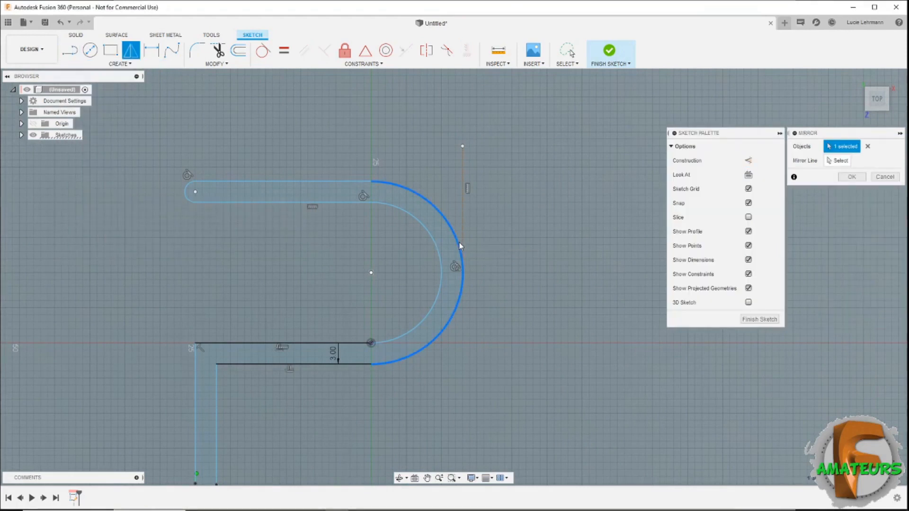
pyautogui.click(432, 241)
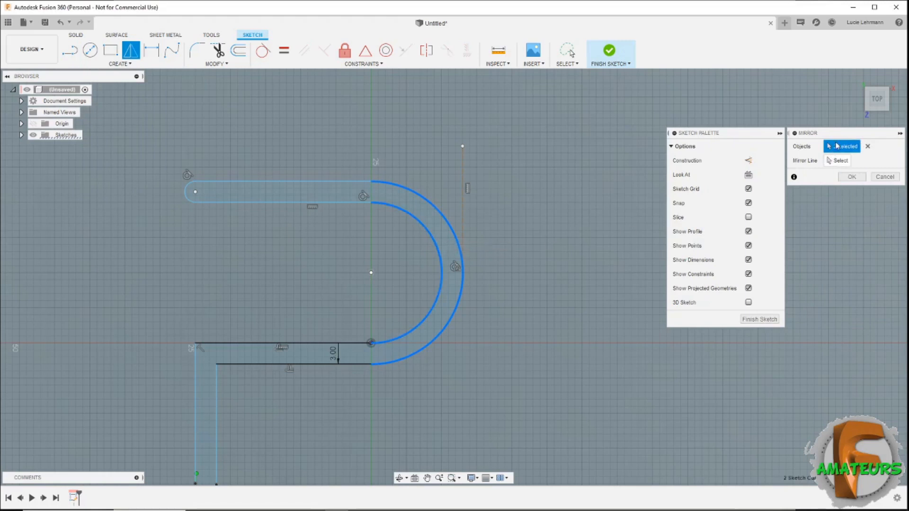
pyautogui.click(839, 161)
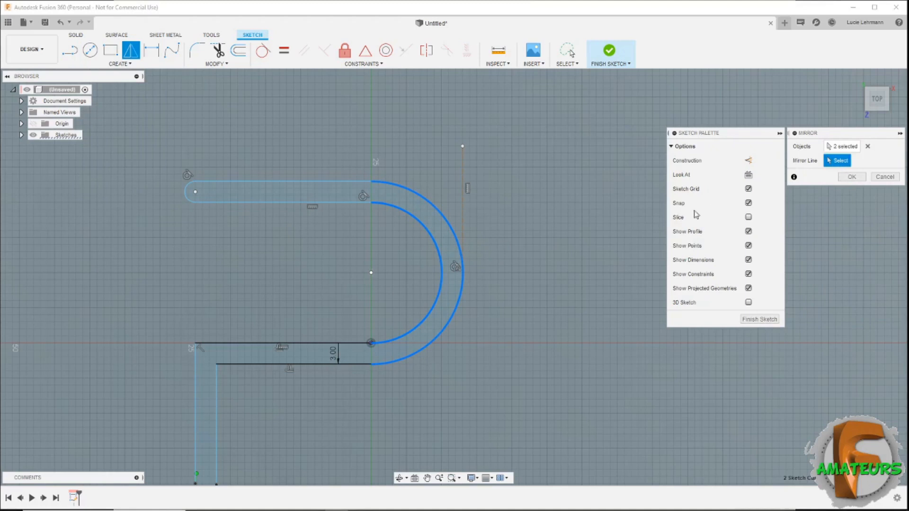
pyautogui.click(463, 202)
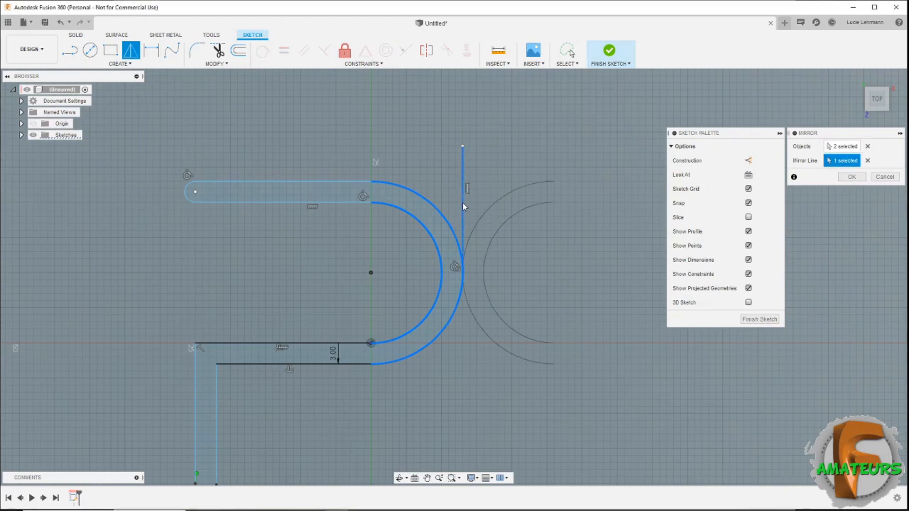
pyautogui.click(851, 177)
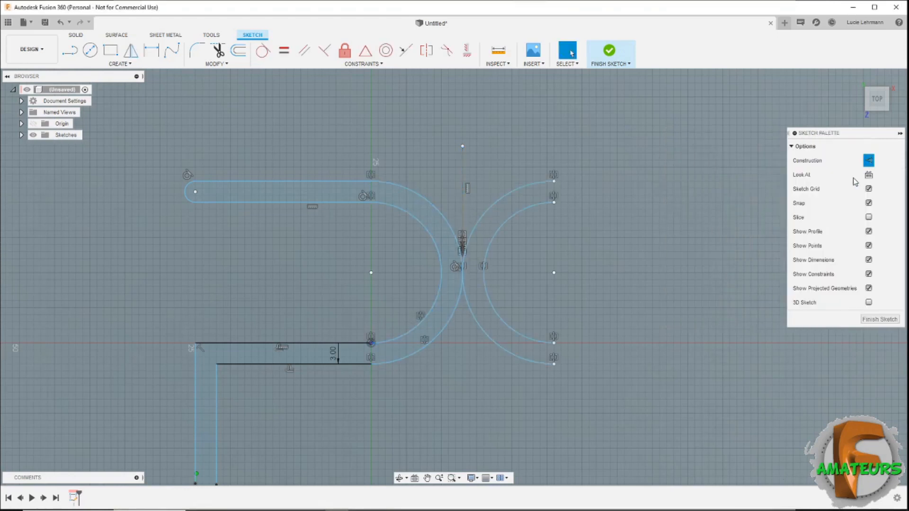
# Step: Check the reference photo of the clip, and close both open ends of the mirrored arcs with short vertical construction lines
pyautogui.hotkey('alt', 'Tab')
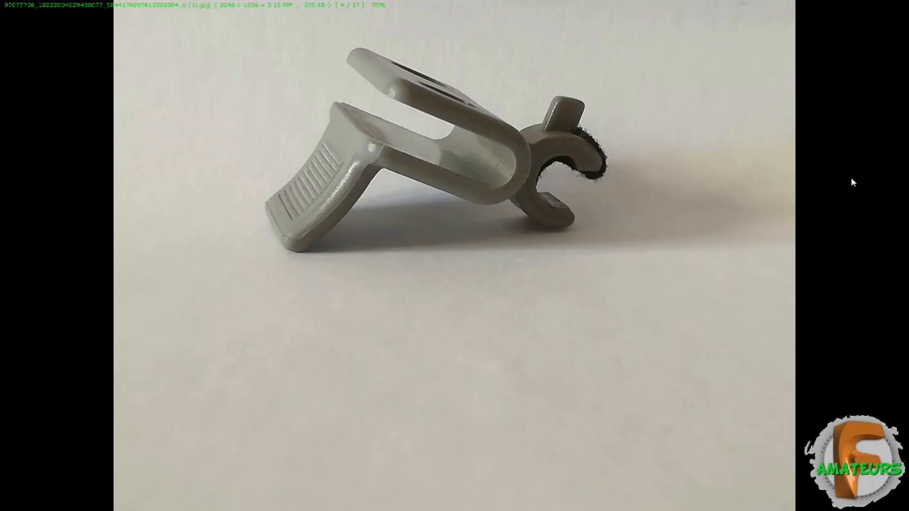
pyautogui.hotkey('alt', 'Tab')
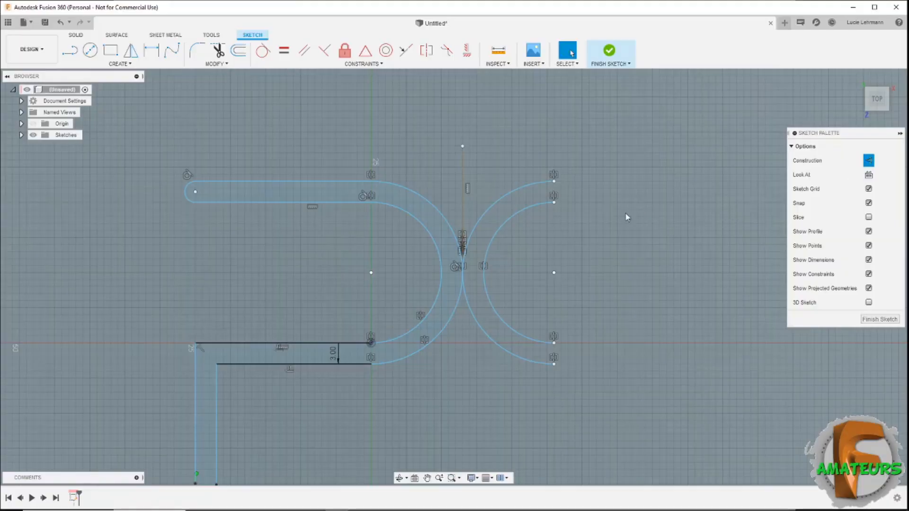
pyautogui.click(69, 52)
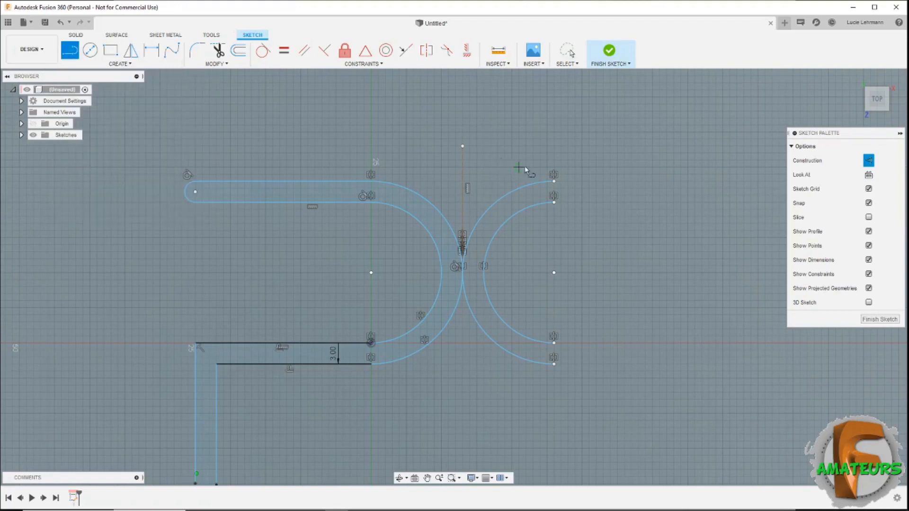
pyautogui.click(554, 182)
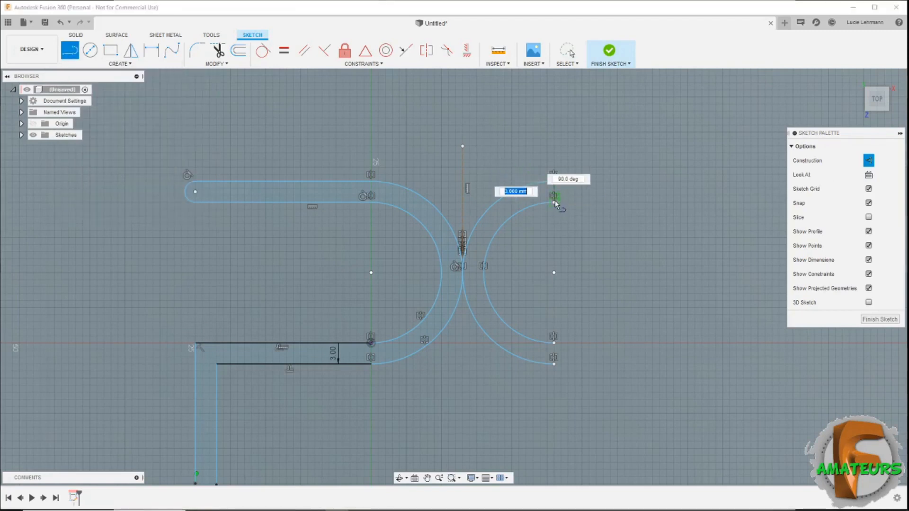
pyautogui.click(554, 203)
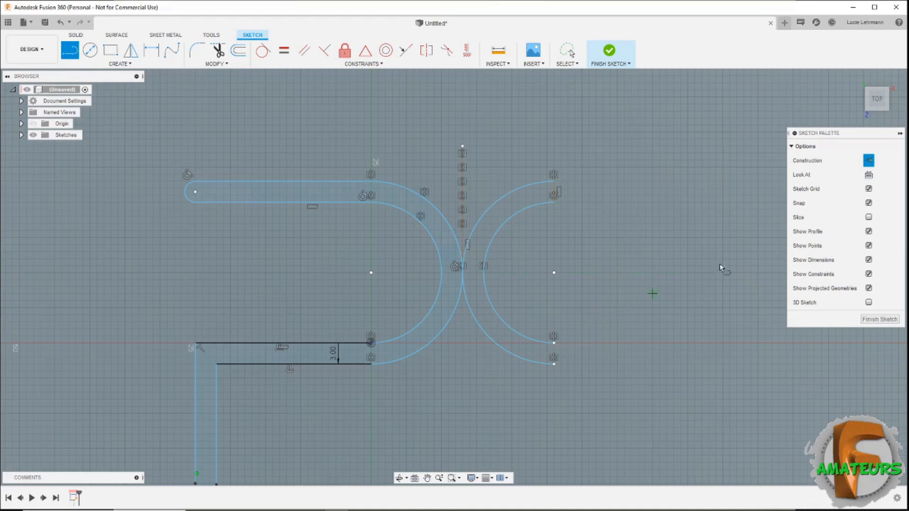
pyautogui.click(553, 343)
pyautogui.click(554, 365)
pyautogui.scroll(5, 564, 371)
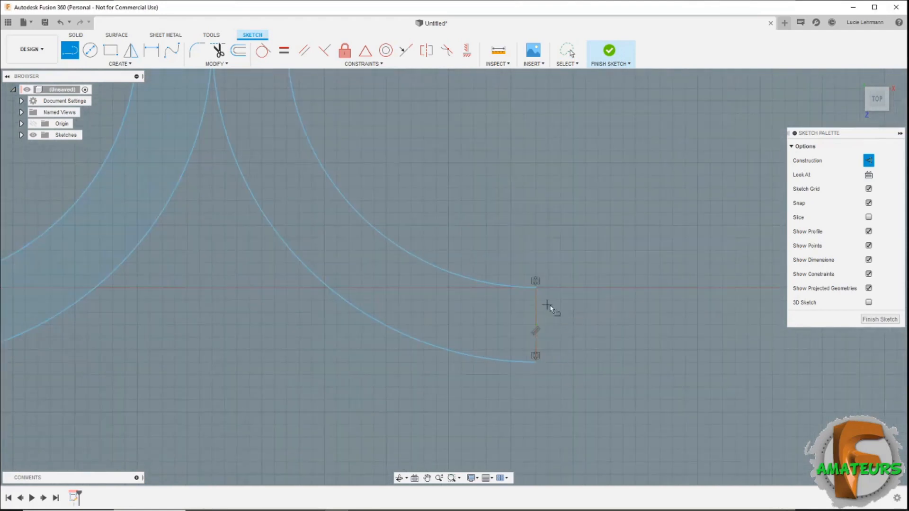
pyautogui.press('Escape')
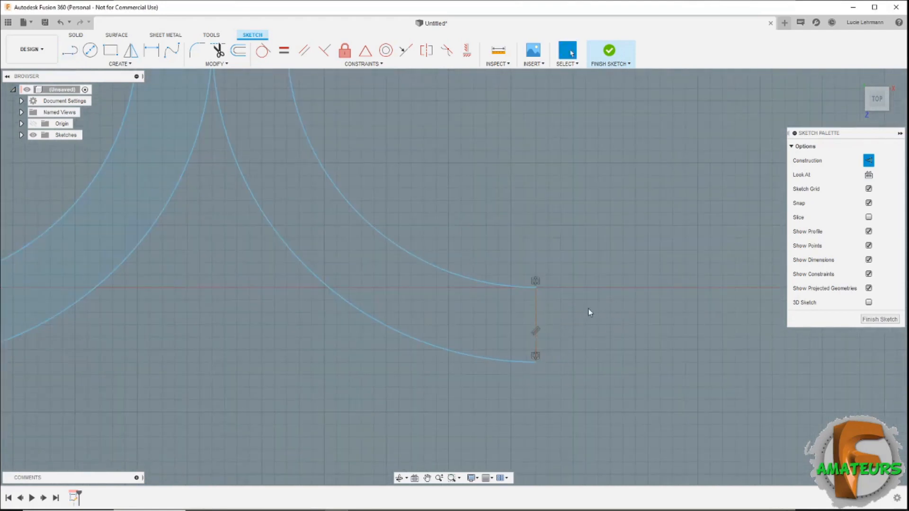
# Step: Convert the two short end lines of the mirrored arcs from construction to normal geometry and finish the sketch
pyautogui.click(535, 312)
pyautogui.click(868, 160)
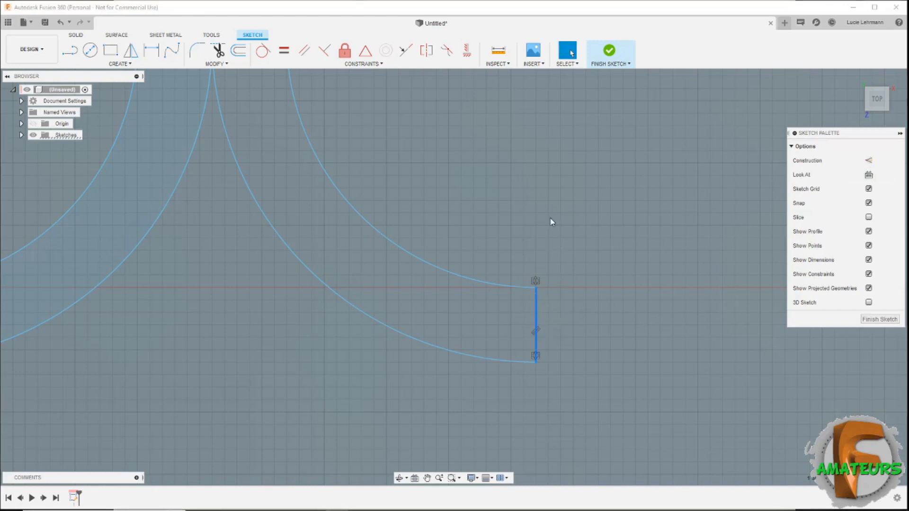
pyautogui.moveTo(559, 166)
pyautogui.mouseDown(button='middle')
pyautogui.moveTo(548, 508)
pyautogui.moveTo(539, 508)
pyautogui.mouseUp(button='middle')
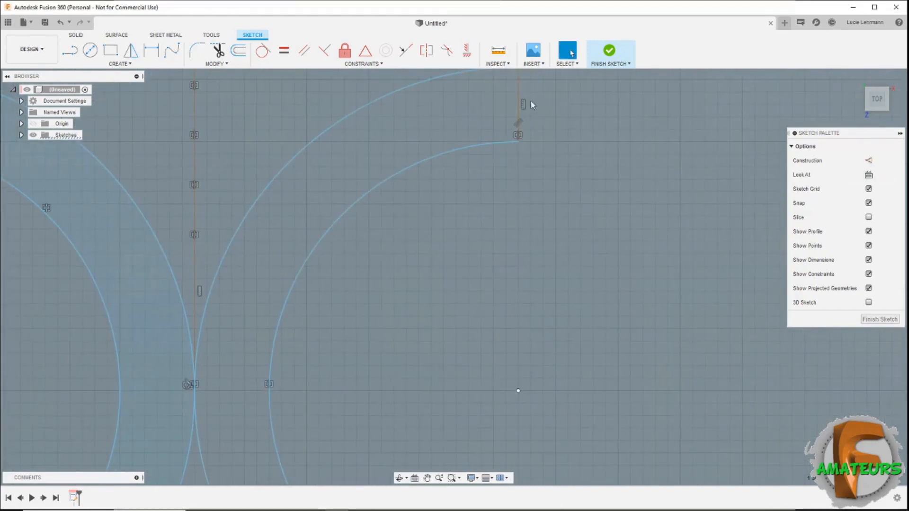
pyautogui.click(518, 87)
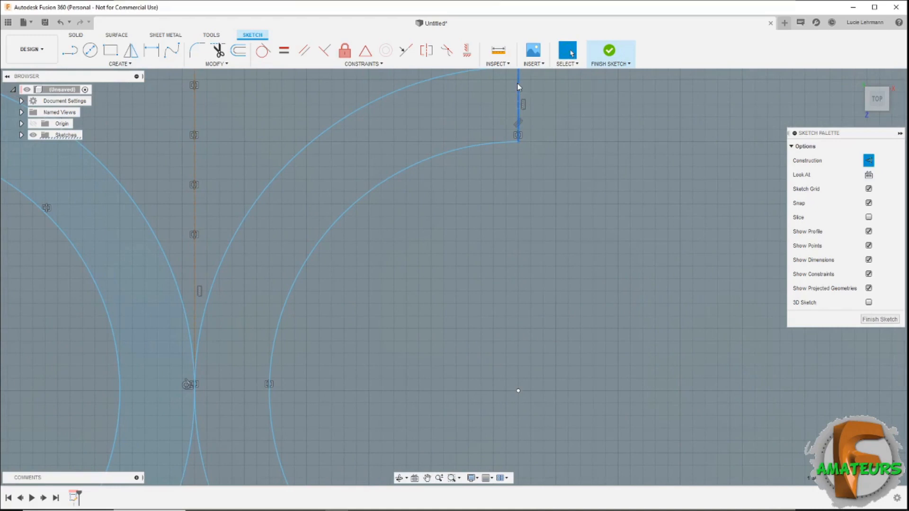
pyautogui.click(869, 160)
pyautogui.scroll(-3, 586, 286)
pyautogui.scroll(-3, 594, 303)
pyautogui.scroll(-3, 597, 322)
pyautogui.moveTo(638, 320); pyautogui.dragTo(642, 244, button='middle')
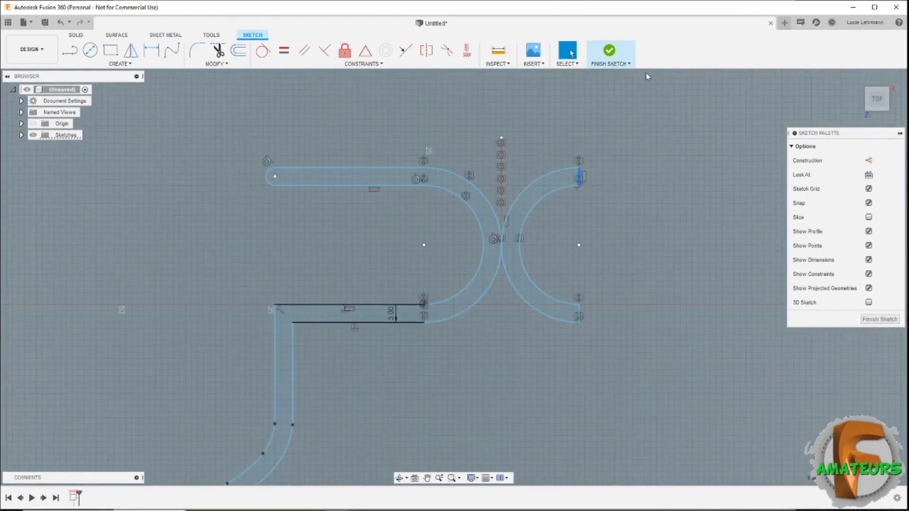
pyautogui.click(614, 53)
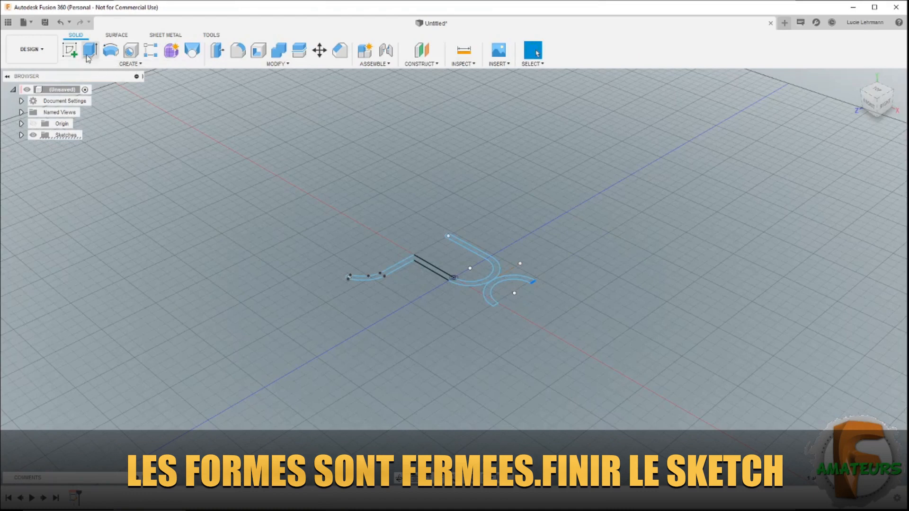
# Step: Set up an extrusion of the hook-shaped profile as a new body with a distance of 10 mm
pyautogui.click(128, 63)
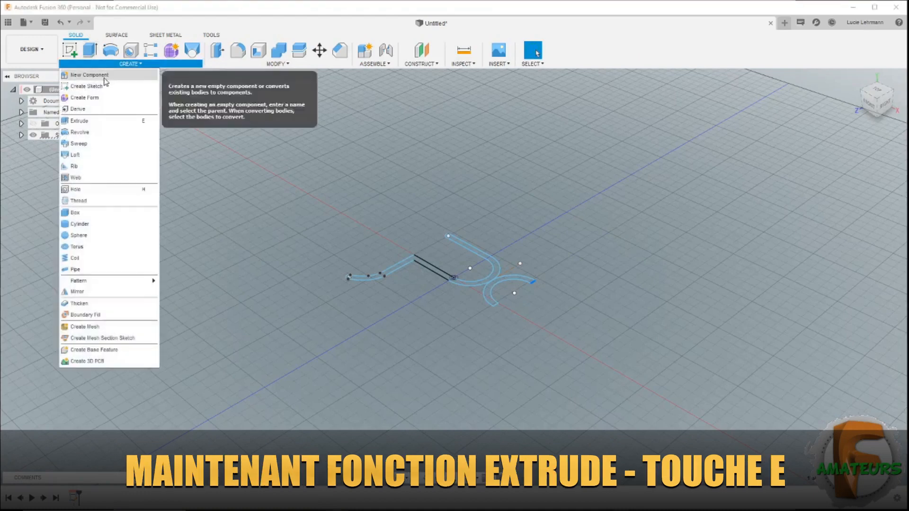
pyautogui.click(134, 126)
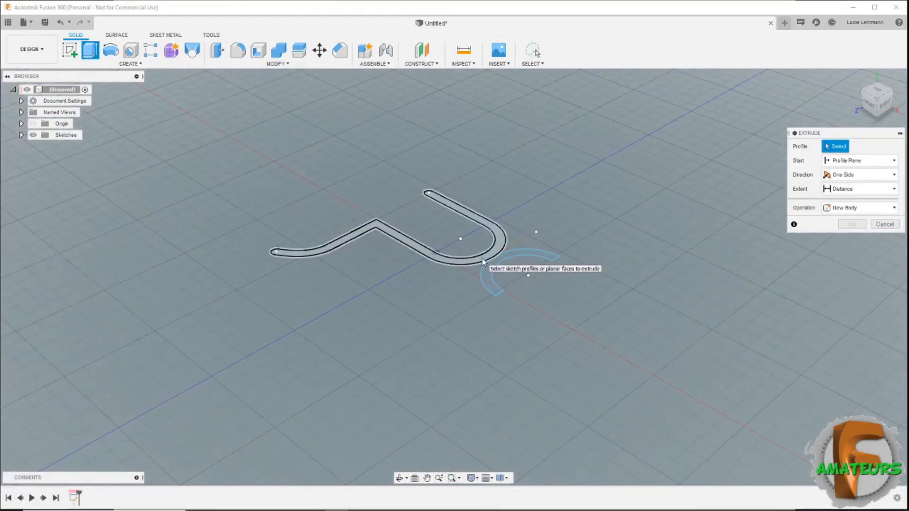
pyautogui.click(483, 260)
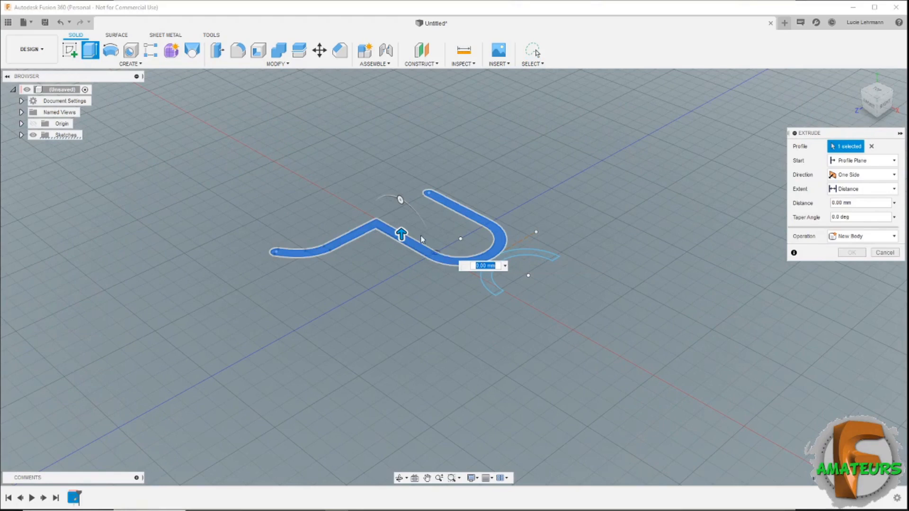
pyautogui.moveTo(401, 232); pyautogui.dragTo(399, 202)
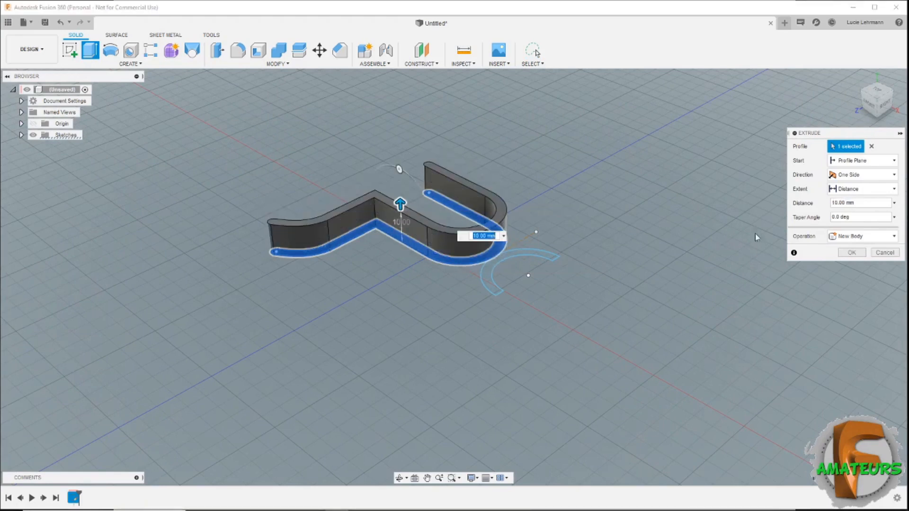
# Step: Make the hook extrusion symmetric, measured over its whole length, with a distance of 15 mm, and create the body
pyautogui.click(871, 177)
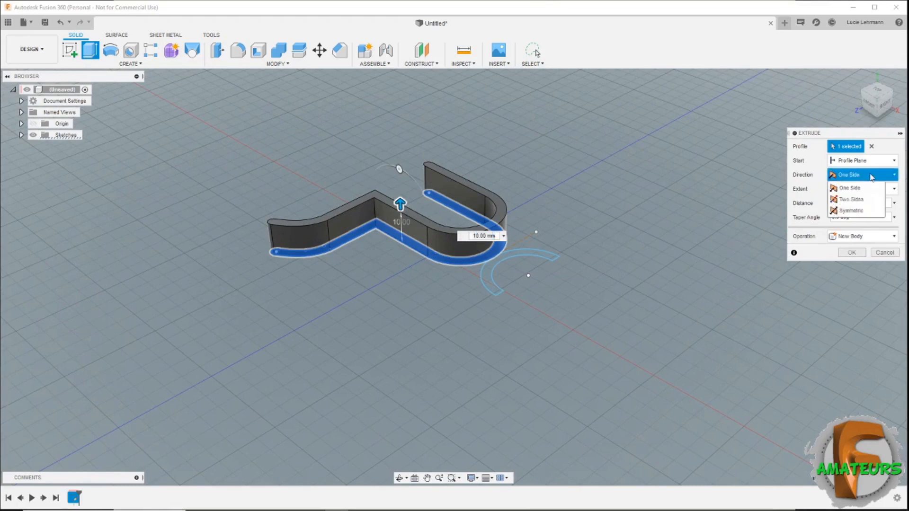
pyautogui.click(854, 211)
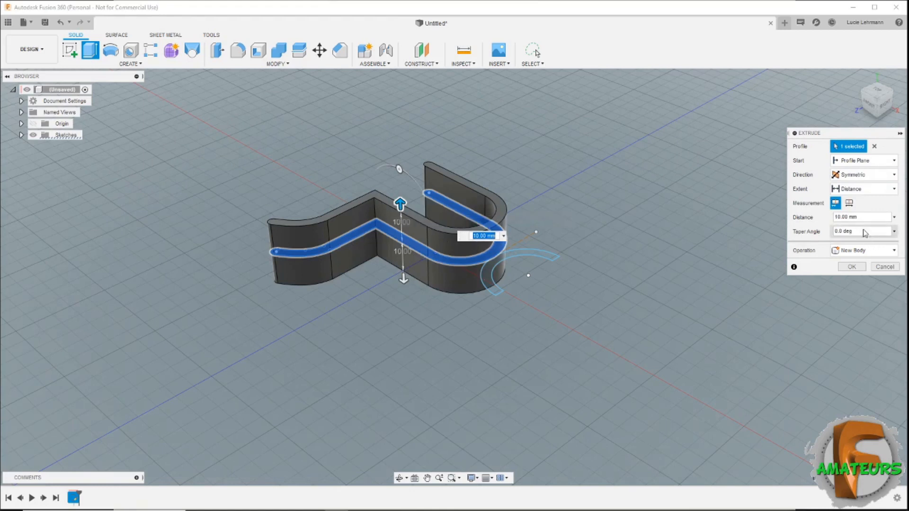
pyautogui.click(849, 203)
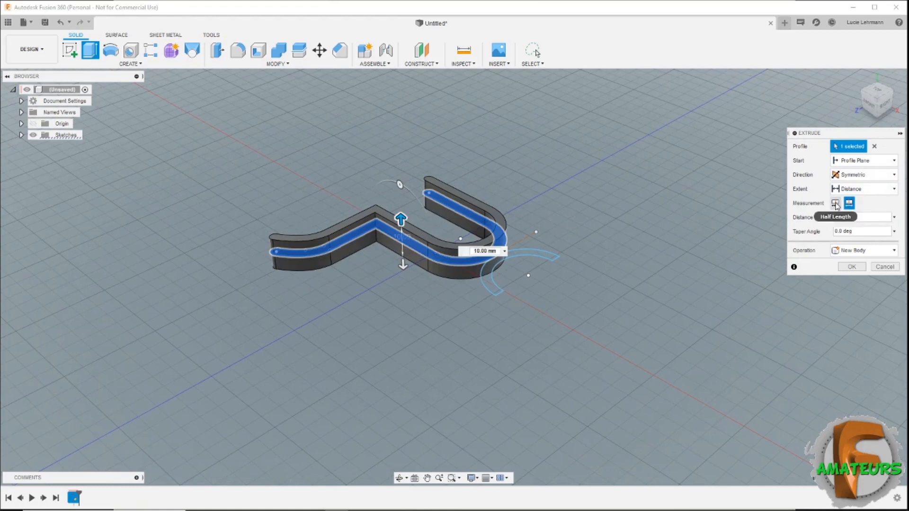
pyautogui.click(836, 204)
pyautogui.click(849, 204)
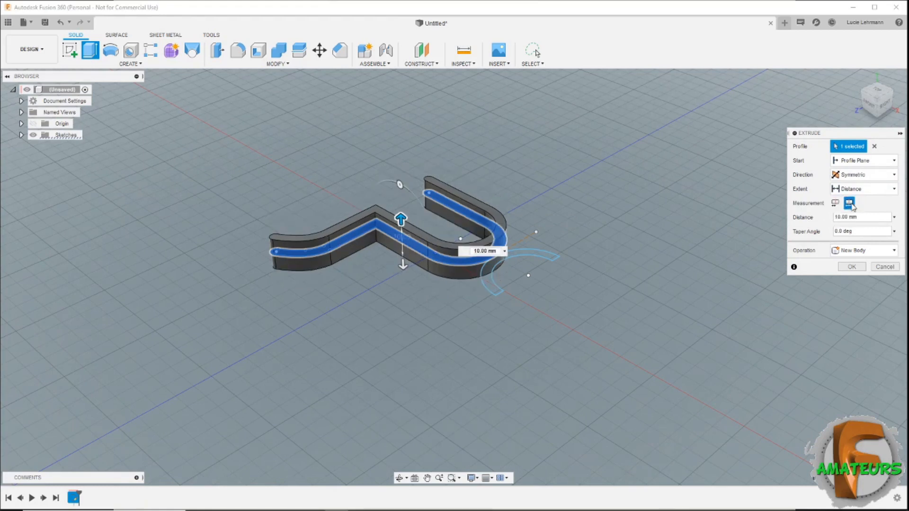
pyautogui.click(840, 217)
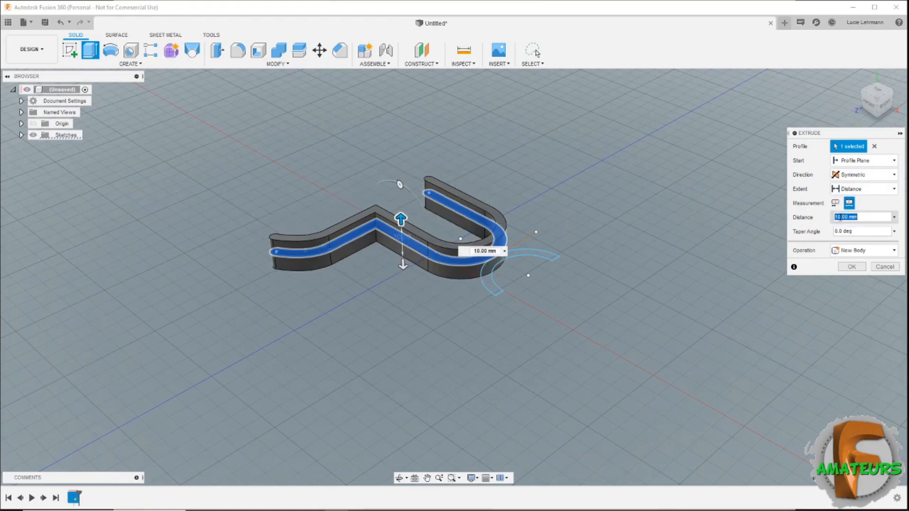
pyautogui.write('15')
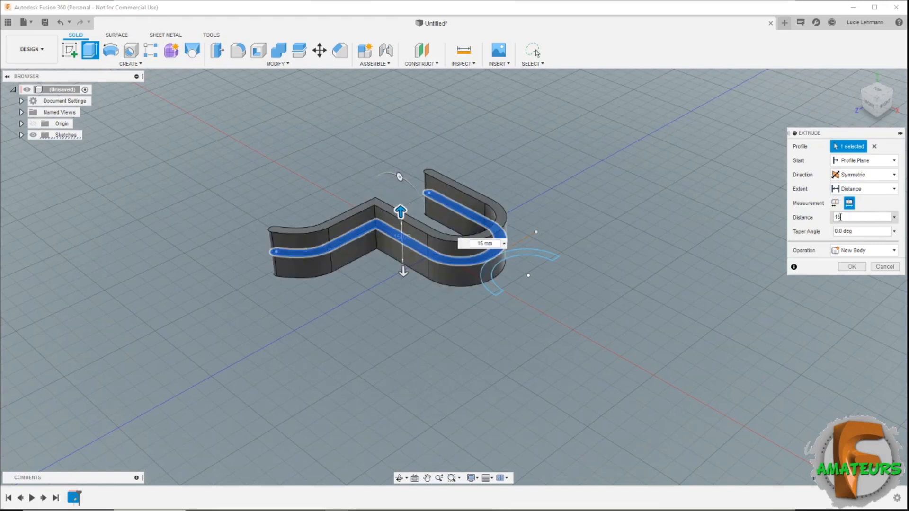
pyautogui.click(855, 267)
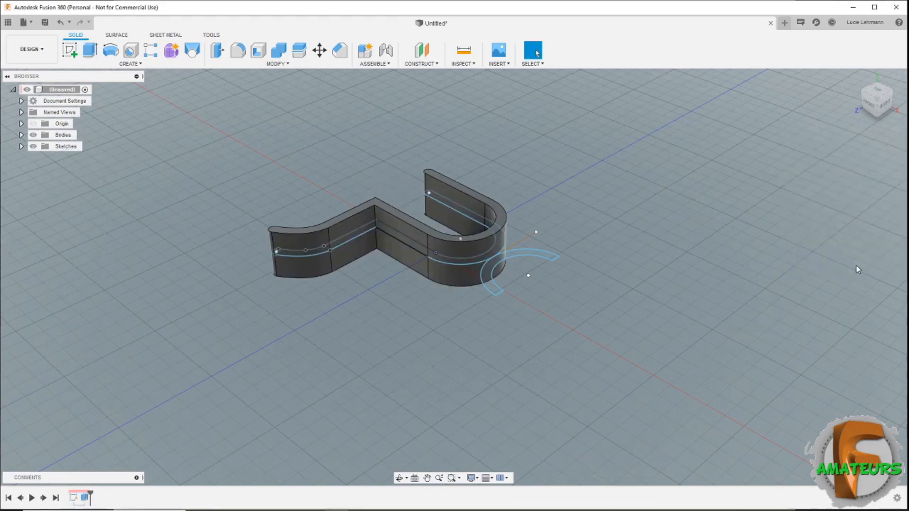
# Step: Extrude the C-shaped clamp profile symmetrically as a new body with a whole-length distance of 10 mm
pyautogui.click(90, 50)
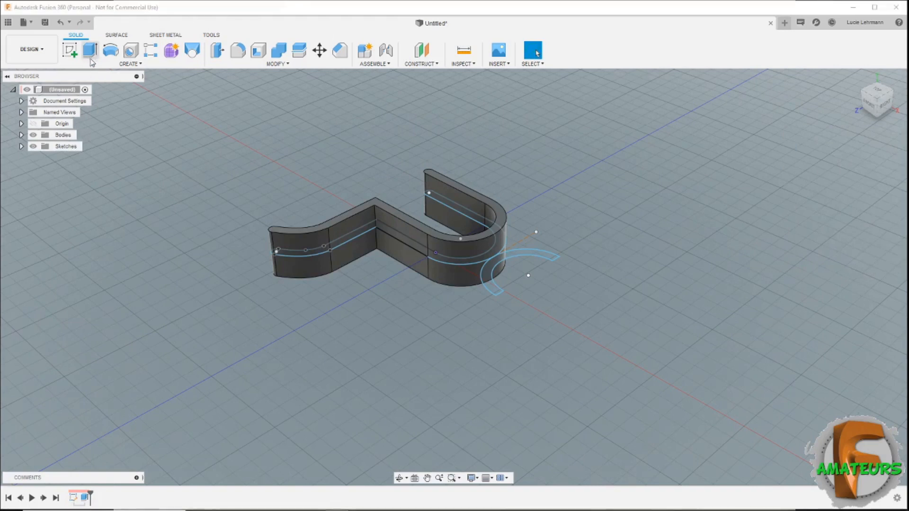
pyautogui.click(539, 254)
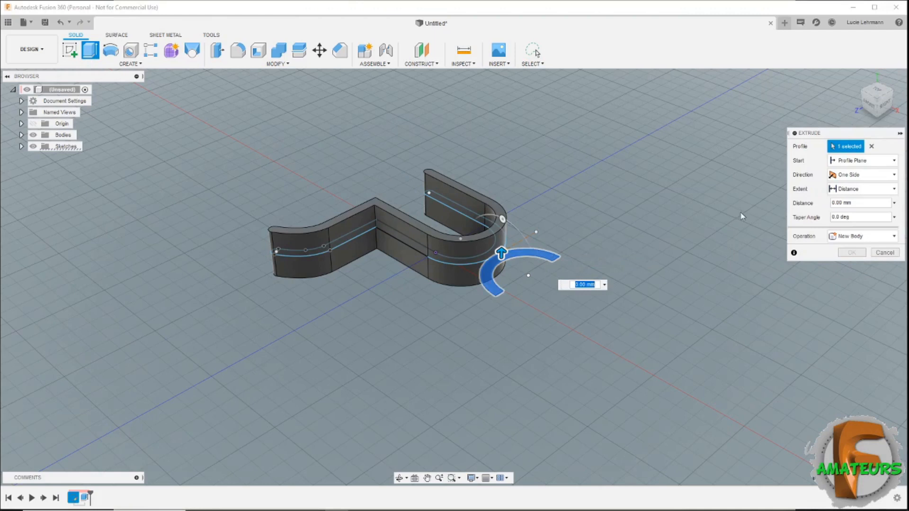
pyautogui.click(867, 175)
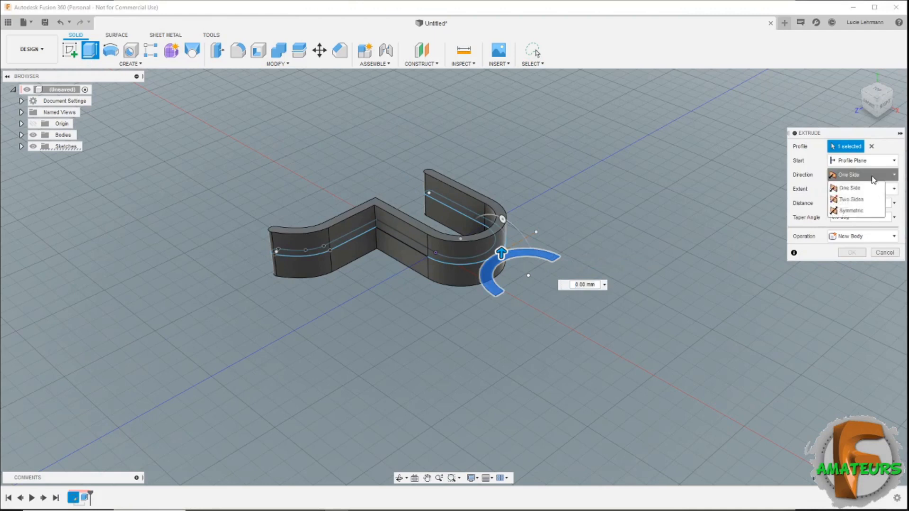
pyautogui.click(866, 212)
pyautogui.click(849, 203)
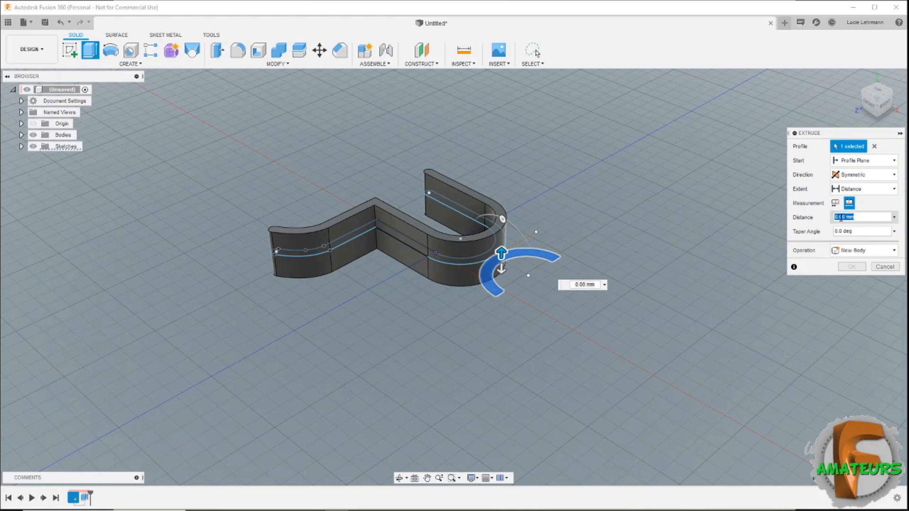
pyautogui.write('10')
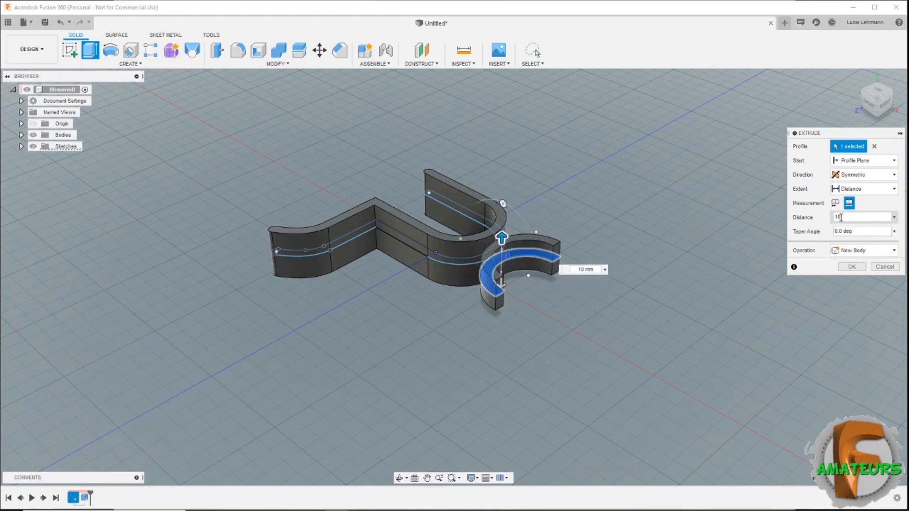
pyautogui.press('Return')
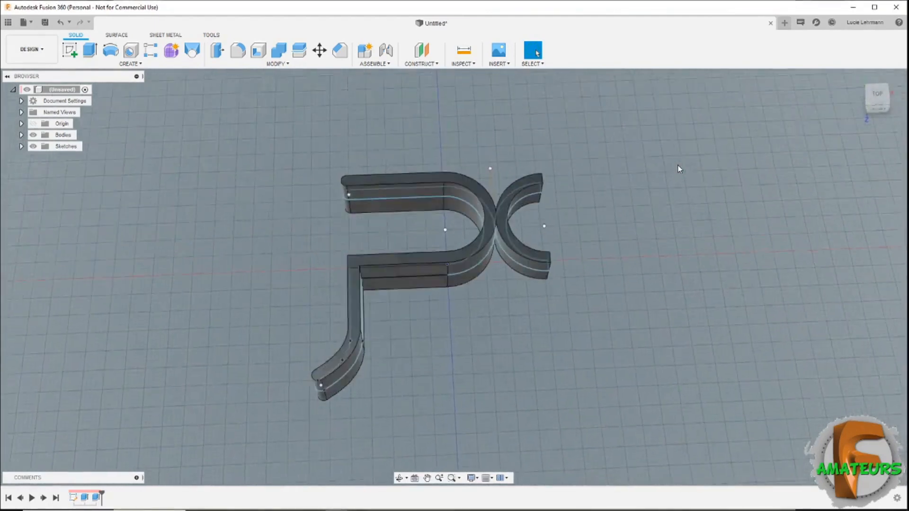
# Step: Hide Sketch1 so that only the two extruded bodies are displayed
pyautogui.click(22, 147)
pyautogui.click(43, 160)
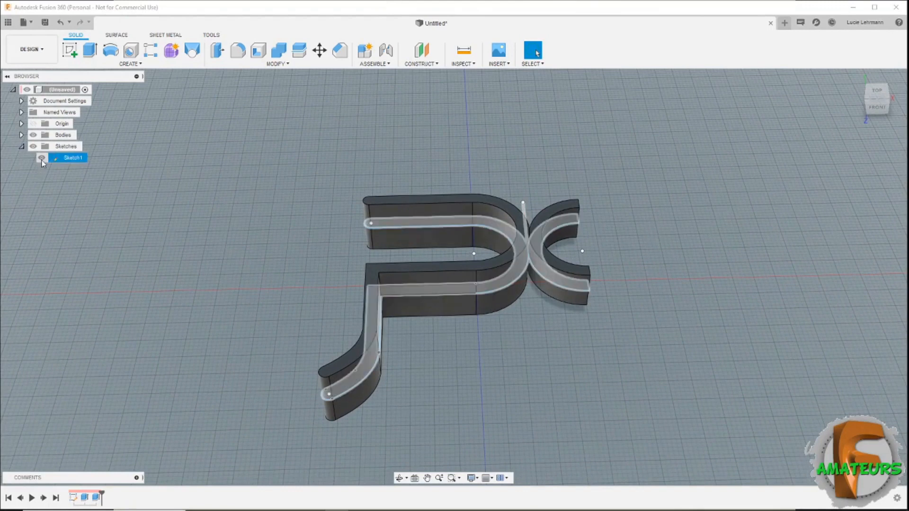
pyautogui.click(42, 160)
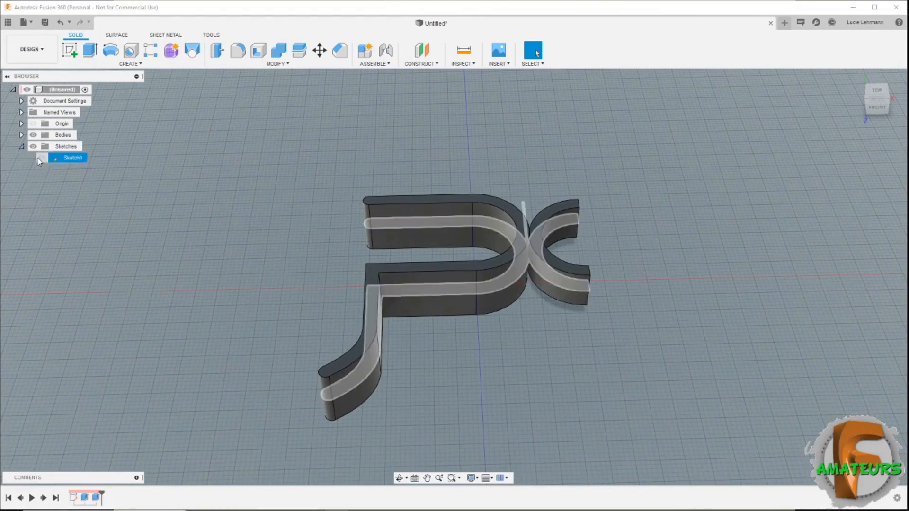
# Step: Fillet all edges around the hook's top face with a 1 mm radius
pyautogui.click(214, 65)
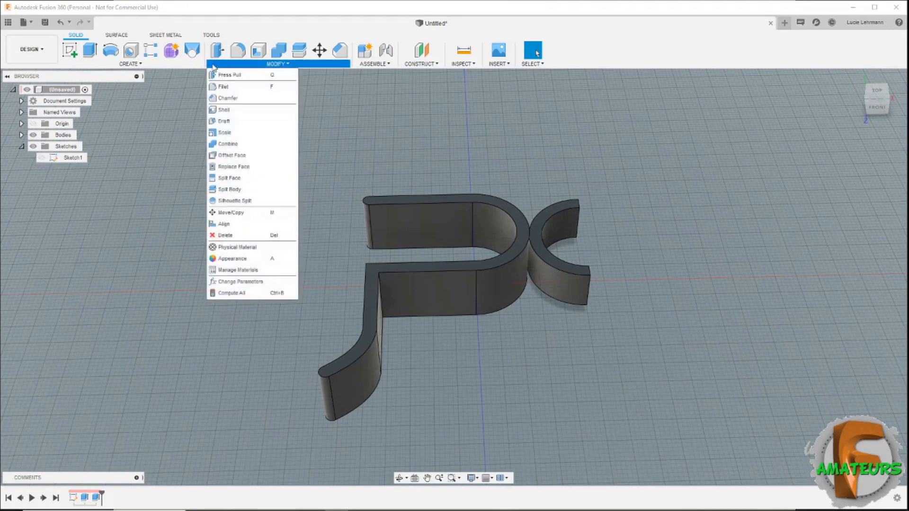
pyautogui.click(223, 87)
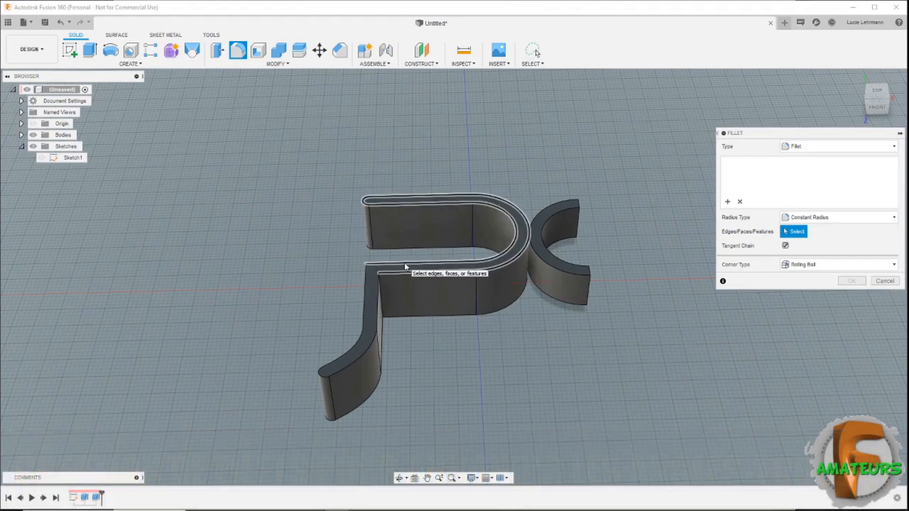
pyautogui.click(405, 267)
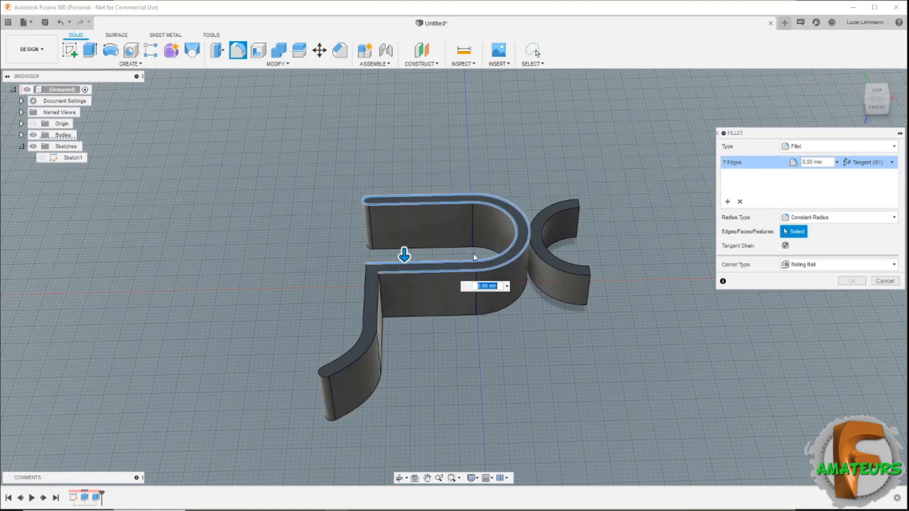
pyautogui.click(366, 293)
pyautogui.click(363, 352)
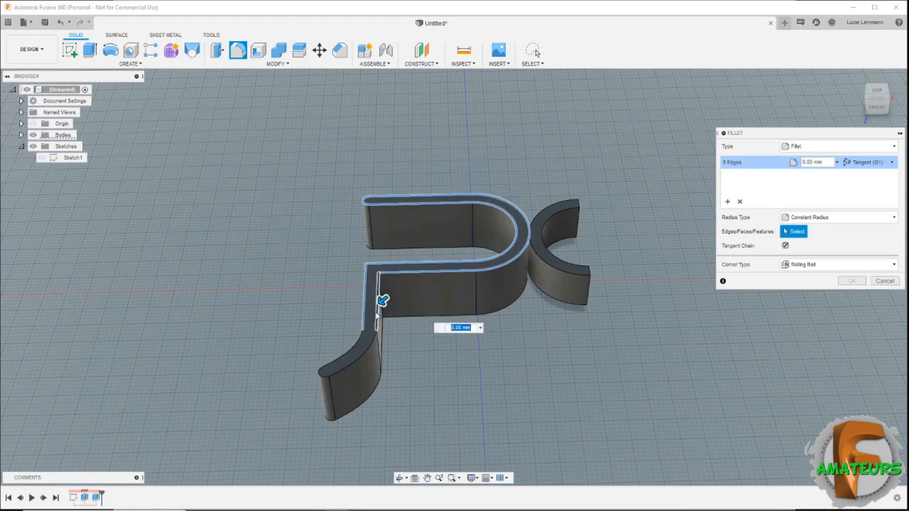
pyautogui.click(365, 355)
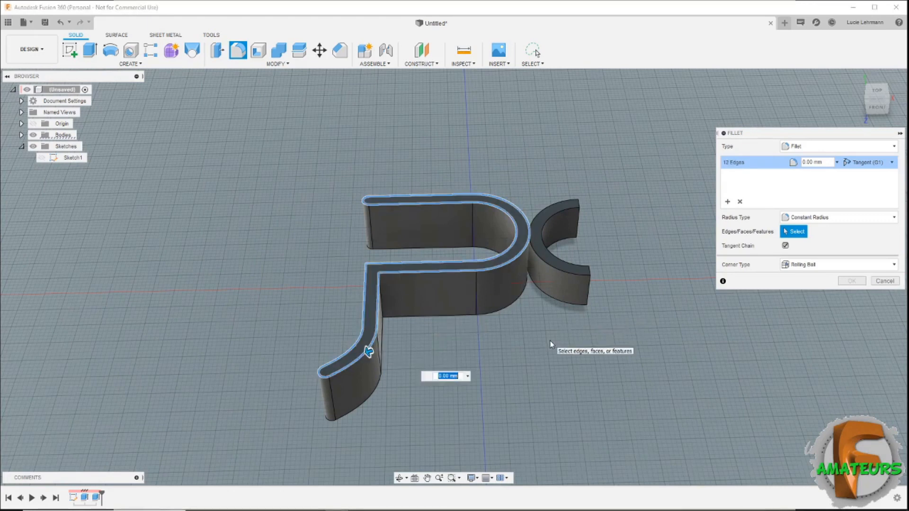
pyautogui.write('1')
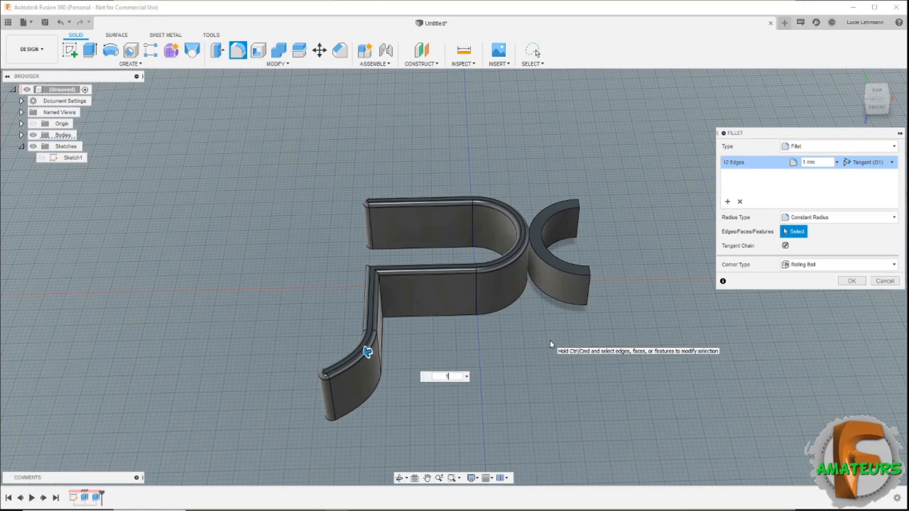
pyautogui.press('Return')
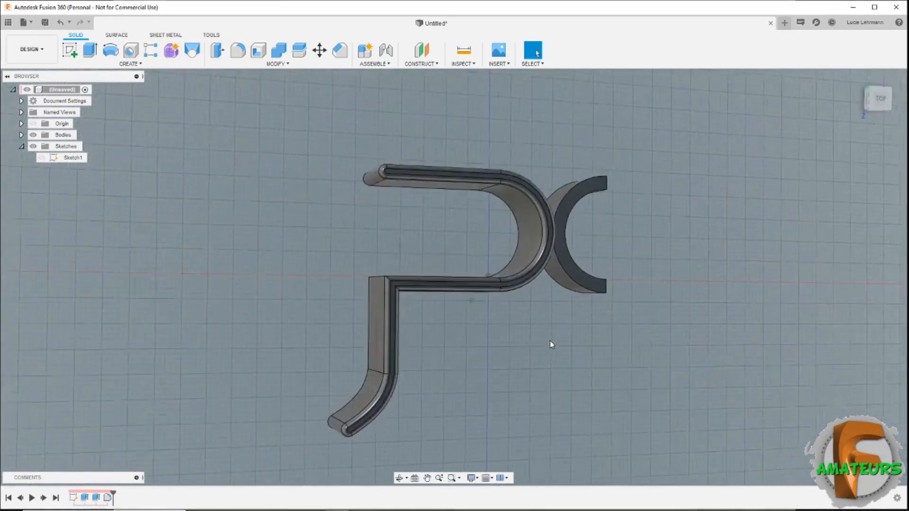
# Step: Fillet the hook's sharp outer corner edge, where the straight arm meets the downward leg, with a 1 mm radius
pyautogui.keyDown('shift'); pyautogui.moveTo(552, 339); pyautogui.dragTo(562, 298, button='middle'); pyautogui.keyUp('shift')
pyautogui.click(277, 64)
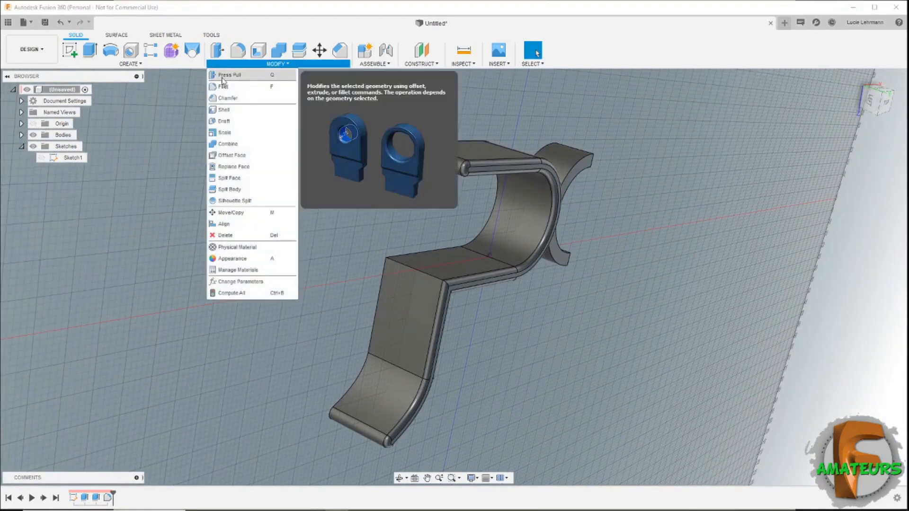
pyautogui.click(224, 89)
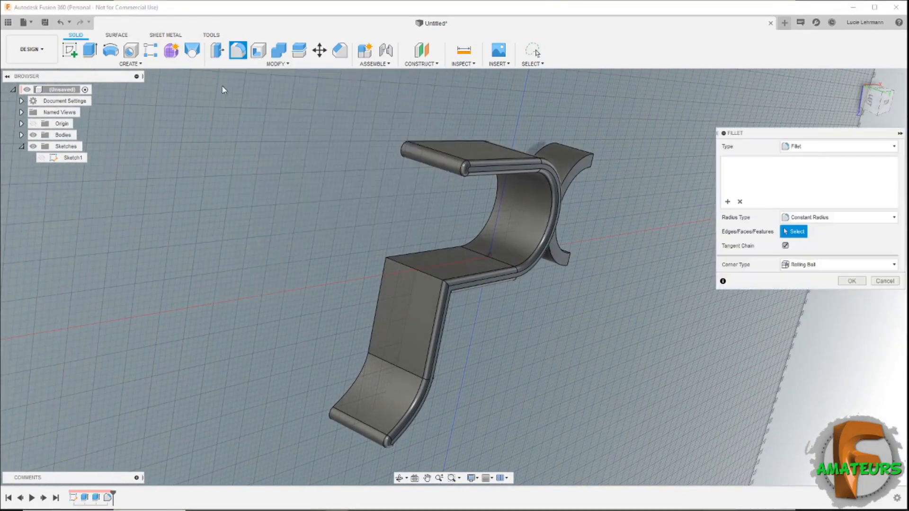
pyautogui.click(413, 267)
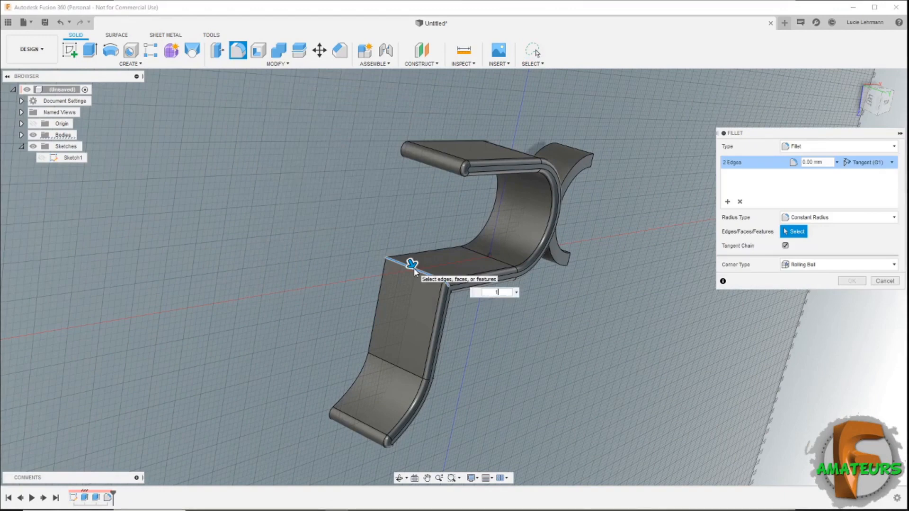
pyautogui.write('1')
pyautogui.press('Return')
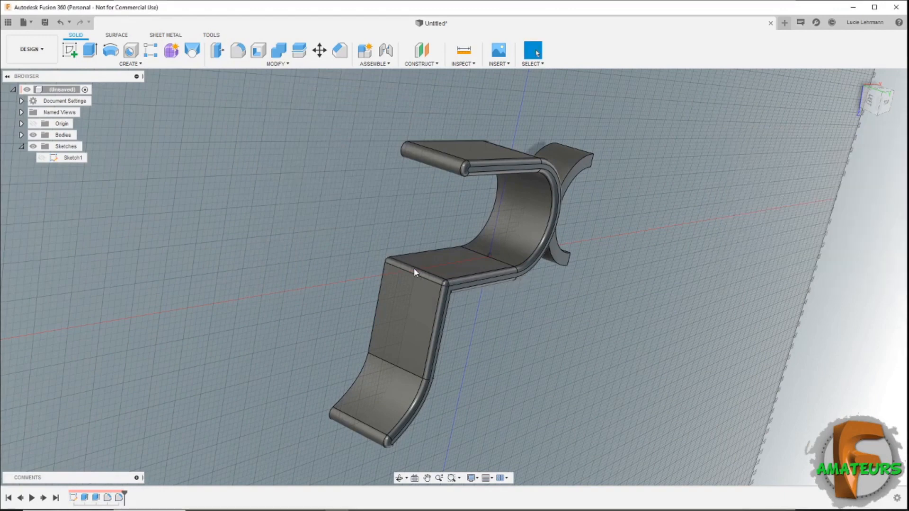
# Step: Fillet the edges of the hook's entire bottom face with a 1 mm radius
pyautogui.keyDown('shift'); pyautogui.moveTo(413, 268); pyautogui.dragTo(621, 290, button='middle'); pyautogui.keyUp('shift')
pyautogui.press('f')
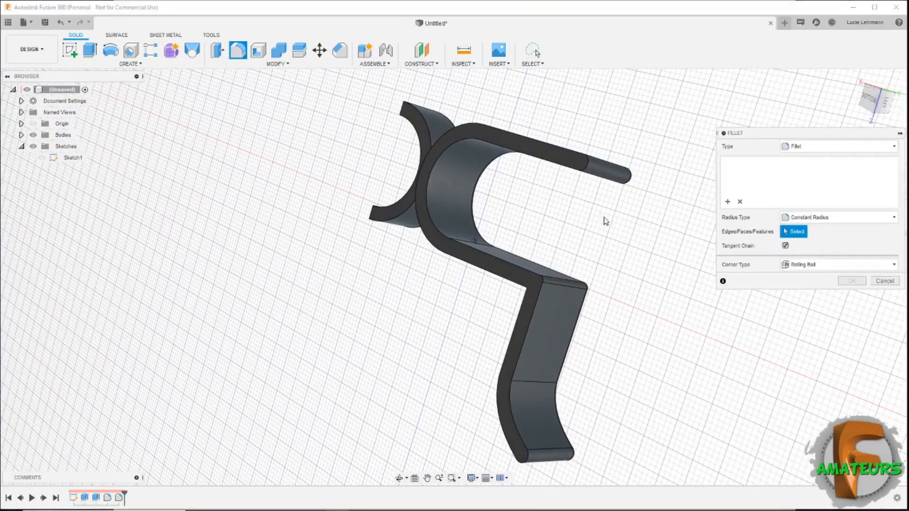
pyautogui.click(564, 162)
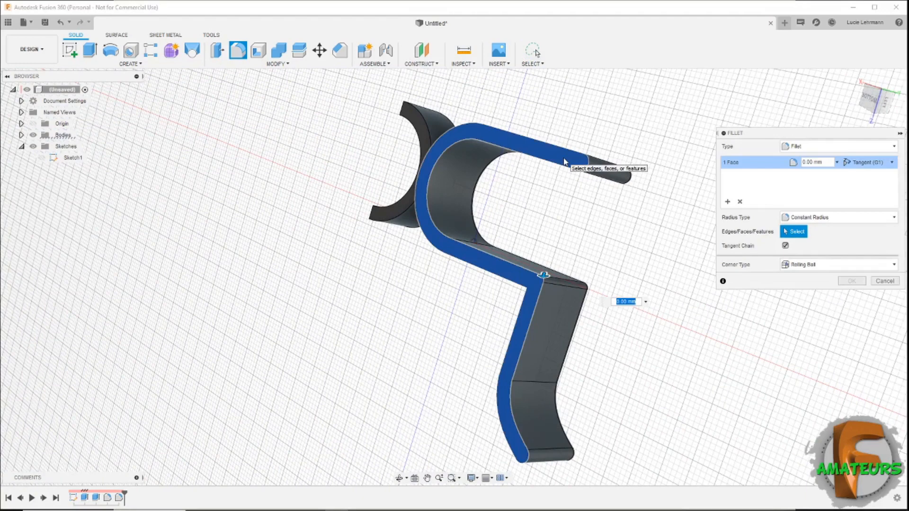
pyautogui.write('1')
pyautogui.press('Return')
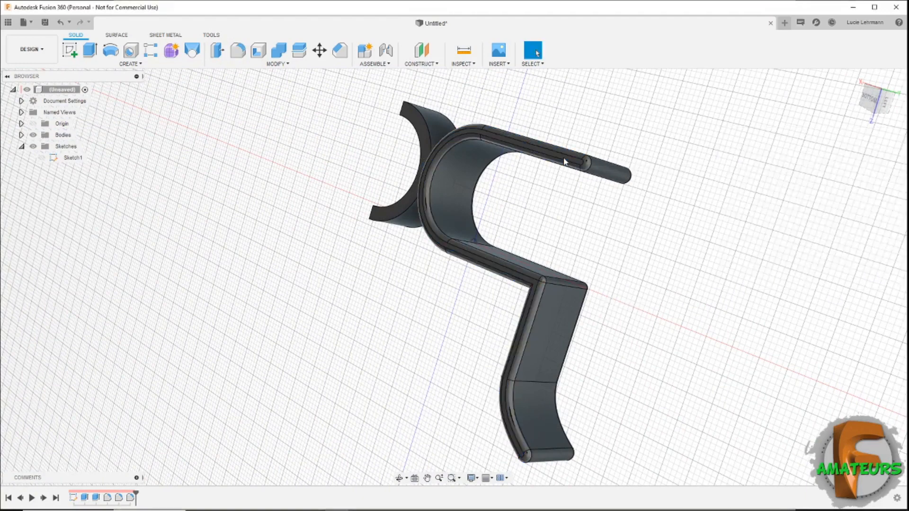
# Step: Fillet the C-shaped clamp body's top, bottom and both end faces with a 1 mm radius
pyautogui.keyDown('shift'); pyautogui.moveTo(563, 162); pyautogui.dragTo(664, 201, button='middle'); pyautogui.keyUp('shift')
pyautogui.click(277, 63)
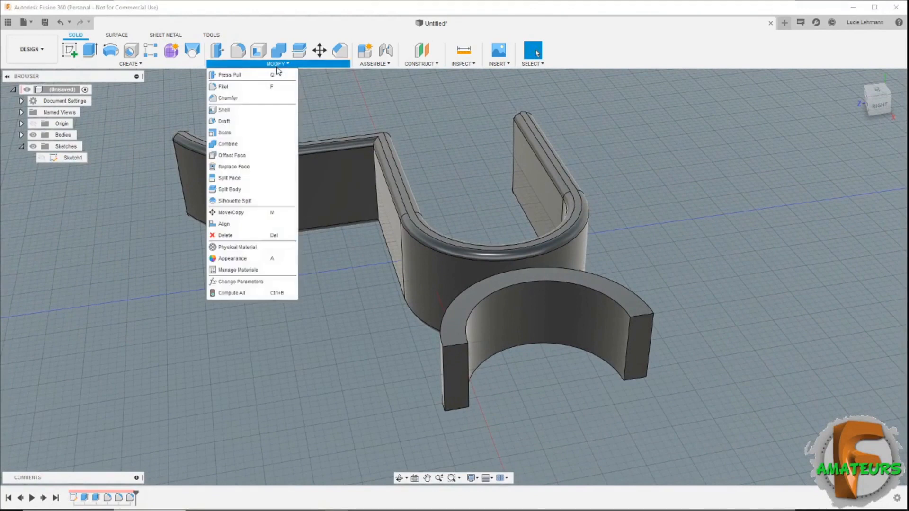
pyautogui.click(233, 86)
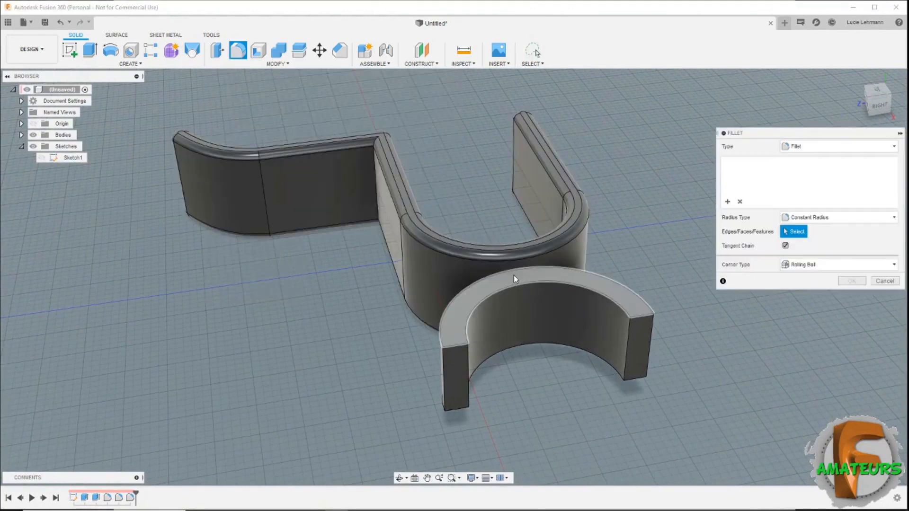
pyautogui.click(515, 279)
pyautogui.keyDown('shift'); pyautogui.moveTo(521, 260); pyautogui.dragTo(297, 138, button='middle'); pyautogui.keyUp('shift')
pyautogui.click(296, 137)
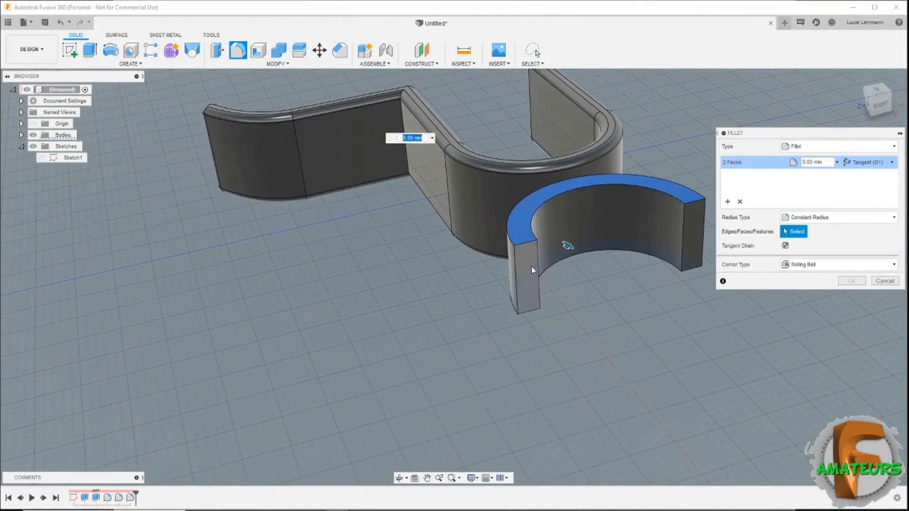
pyautogui.click(532, 268)
pyautogui.click(692, 239)
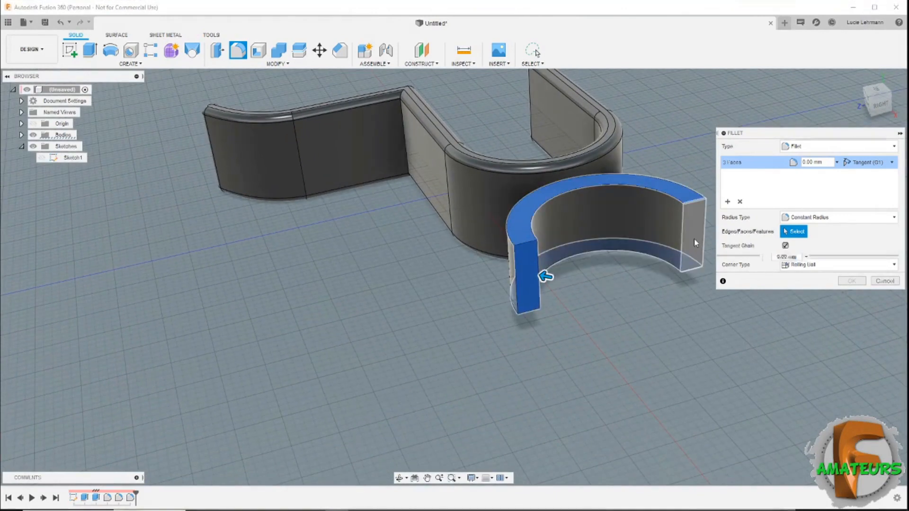
pyautogui.write('1')
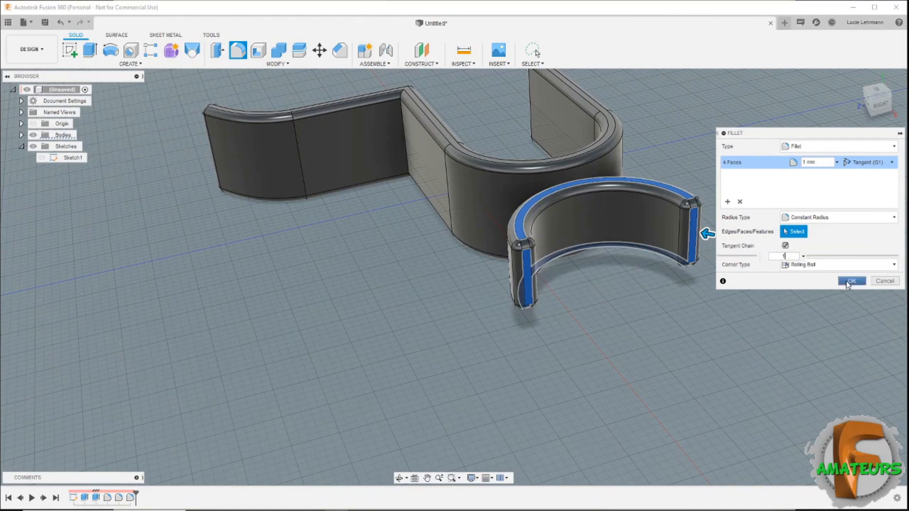
pyautogui.click(849, 281)
pyautogui.keyDown('shift'); pyautogui.moveTo(827, 288); pyautogui.dragTo(800, 294, button='middle'); pyautogui.keyUp('shift')
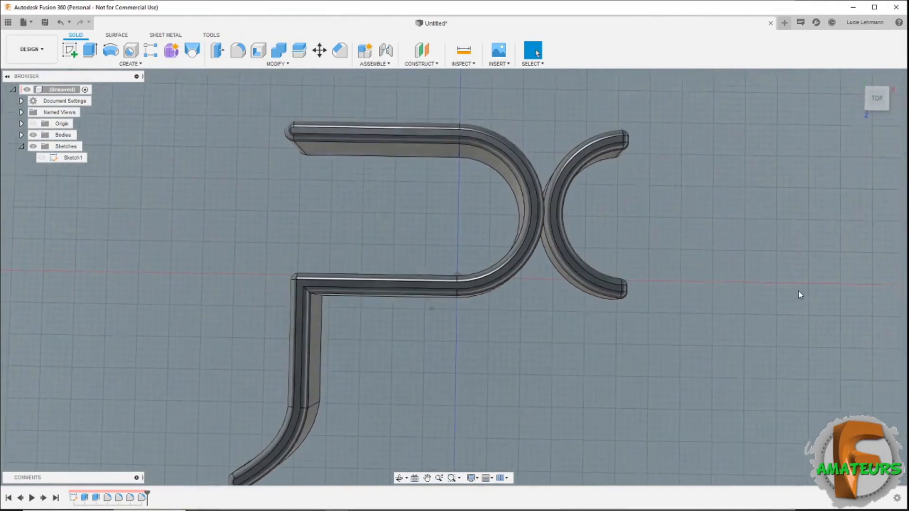